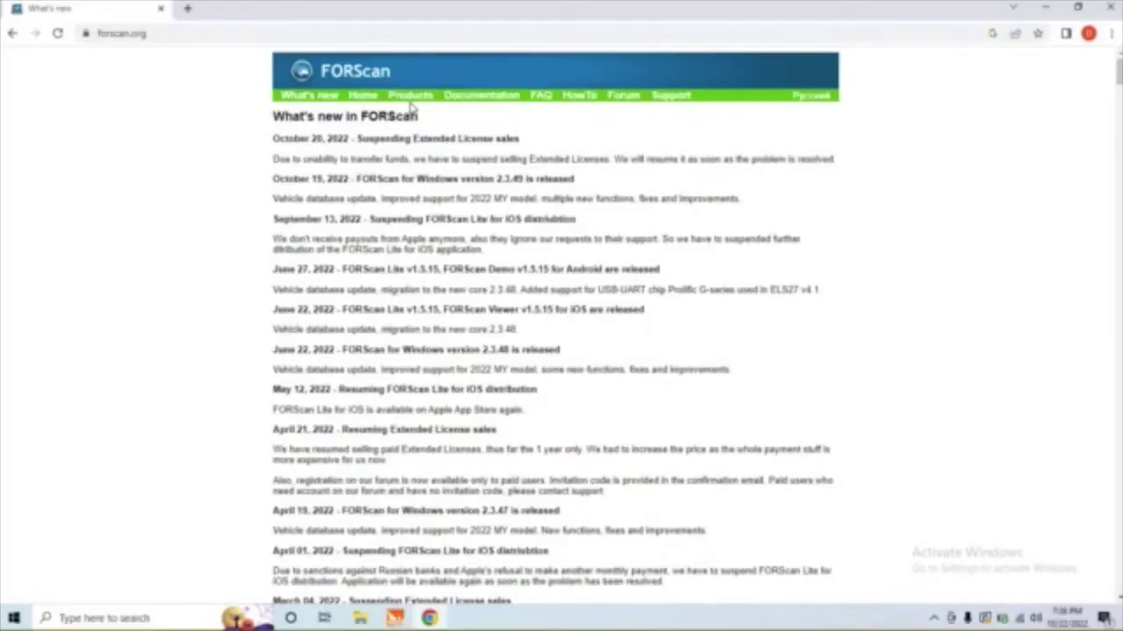
# - Open the free Extended License request from the FORScan products page and download the trial key through the mail
pyautogui.click(410, 96)
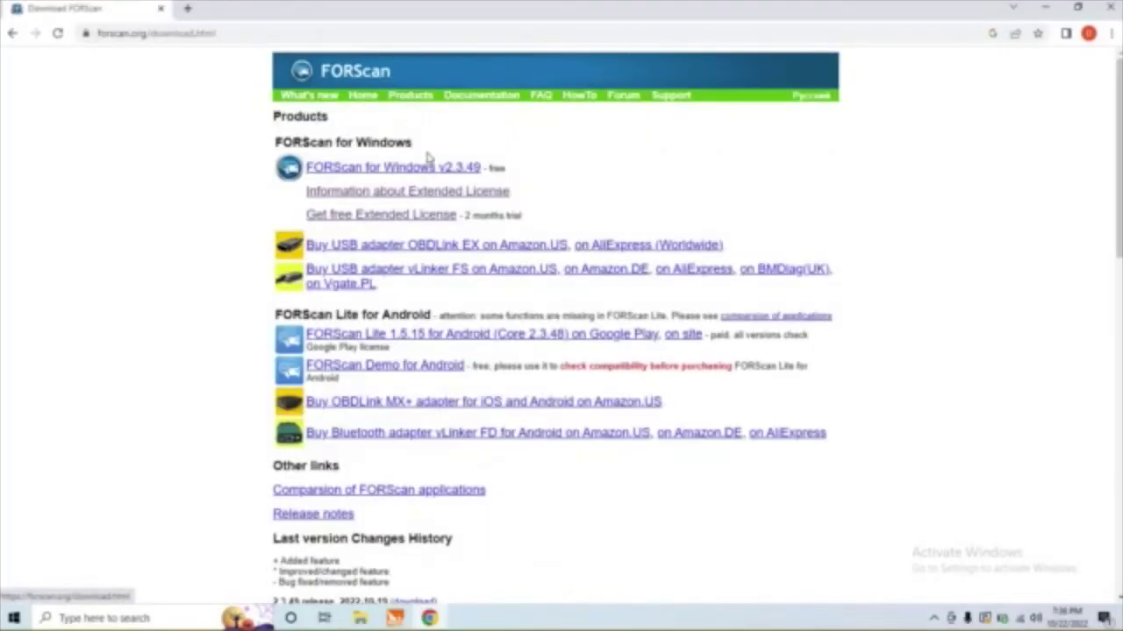
pyautogui.click(404, 217)
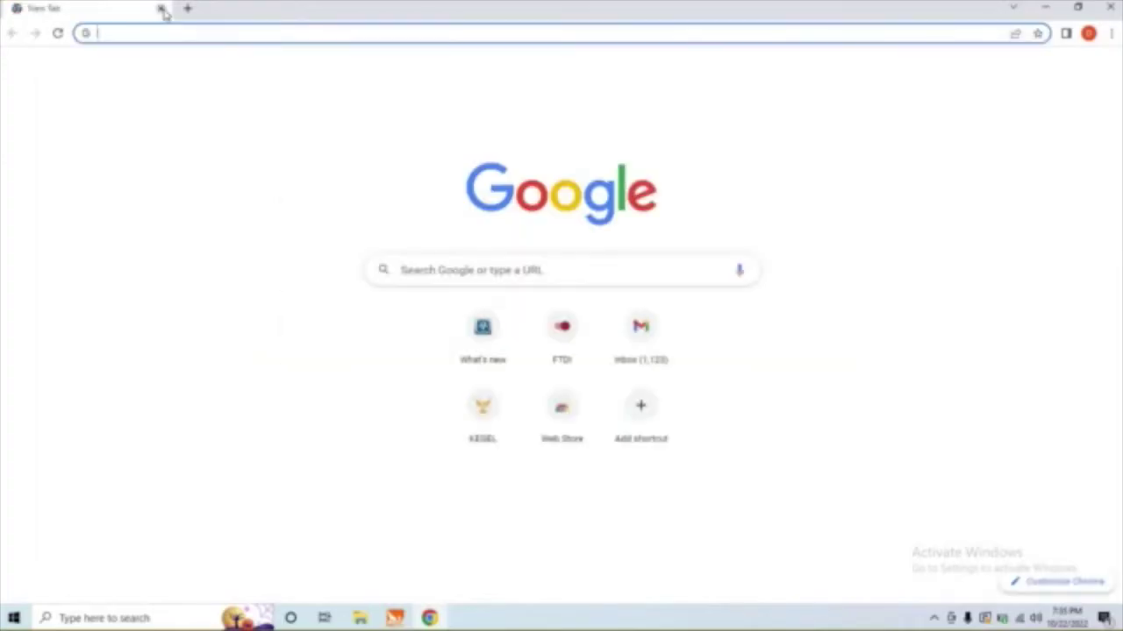
pyautogui.write('mail')
pyautogui.press('Return')
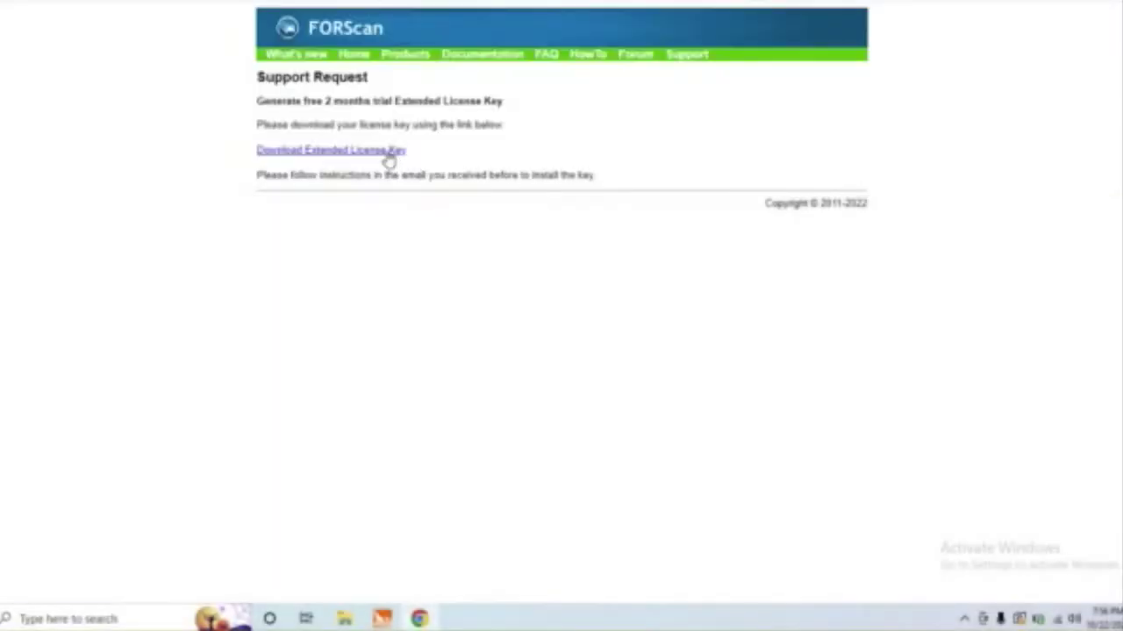
pyautogui.click(389, 152)
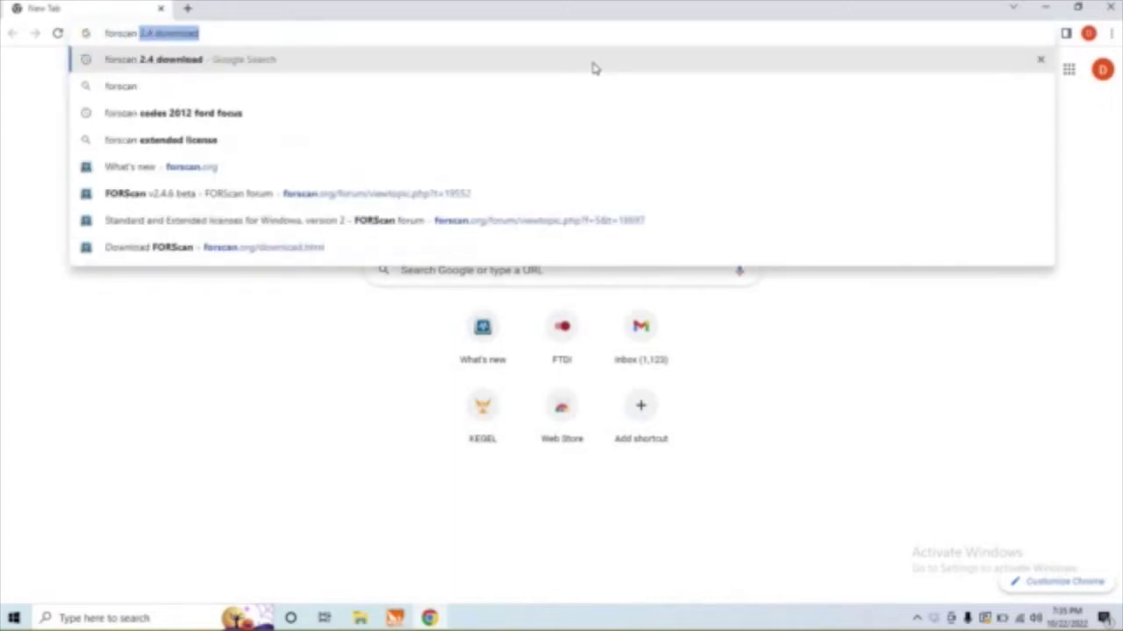
# - Search for "forscan 2.4 download", open the FORScan v2.4.6 beta forum topic and download the v2.4.6 beta installer
pyautogui.click(593, 68)
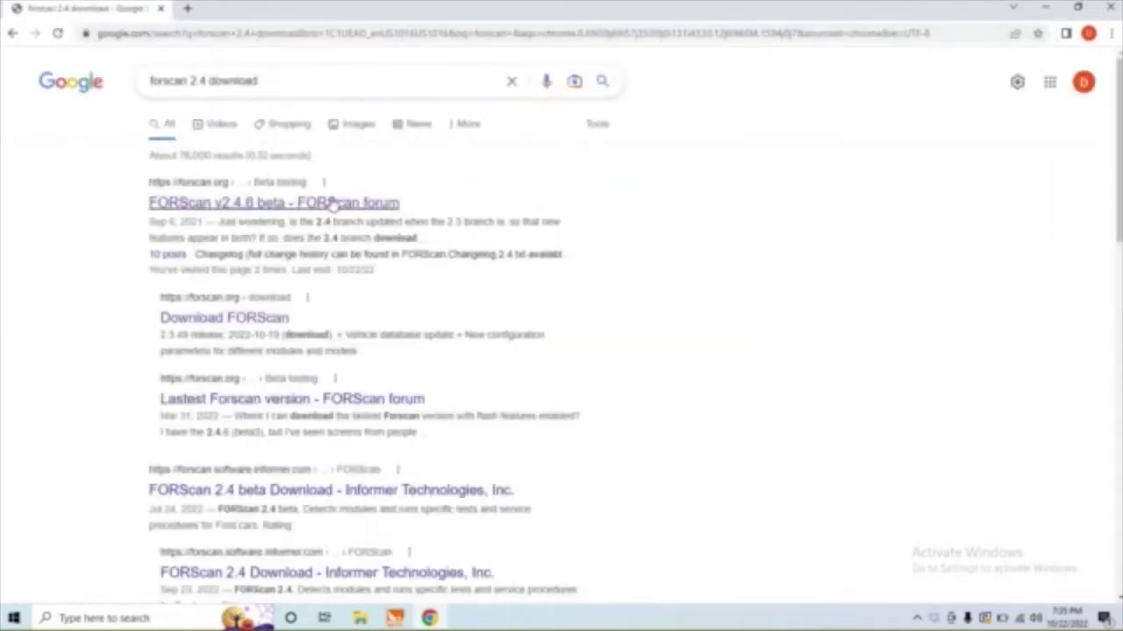
pyautogui.click(331, 202)
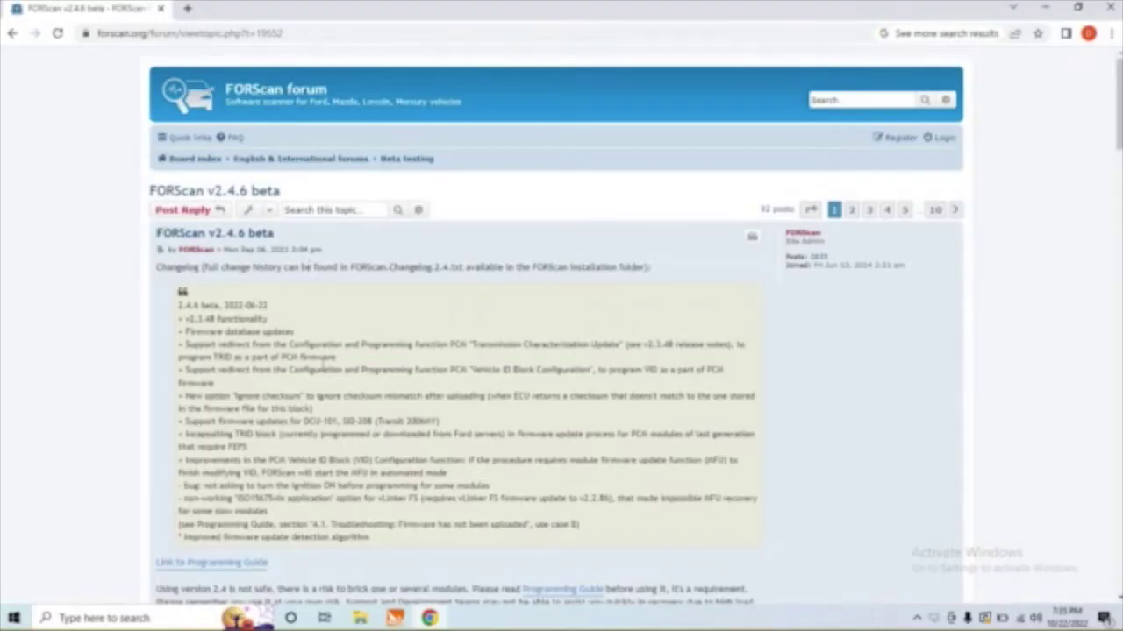
pyautogui.scroll(-1, 288, 456)
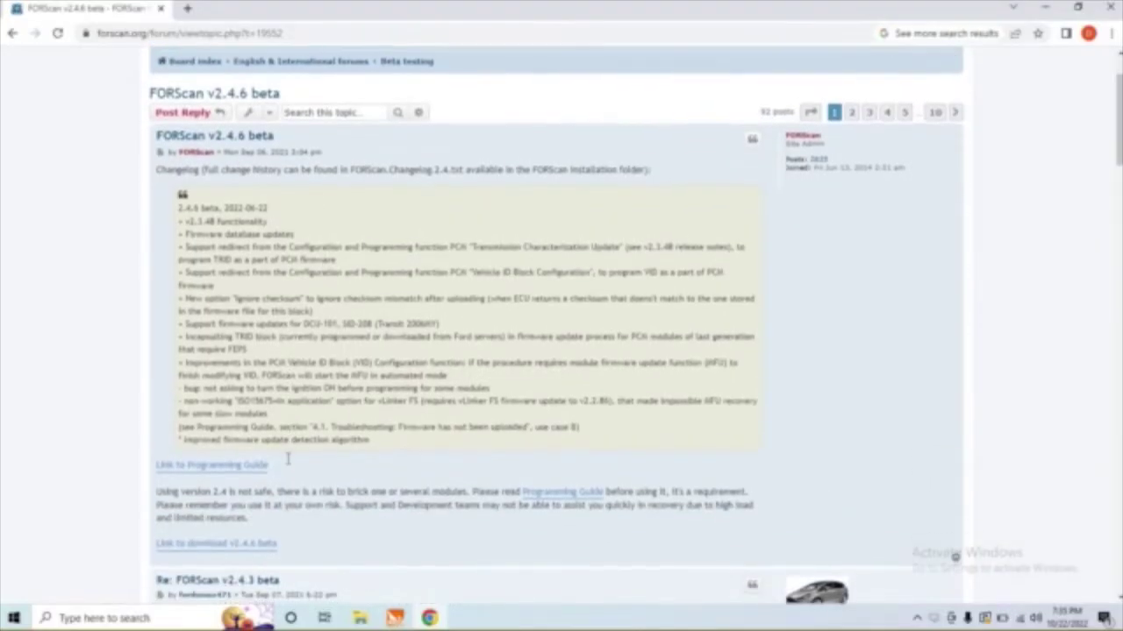
pyautogui.scroll(-1, 287, 459)
pyautogui.click(217, 488)
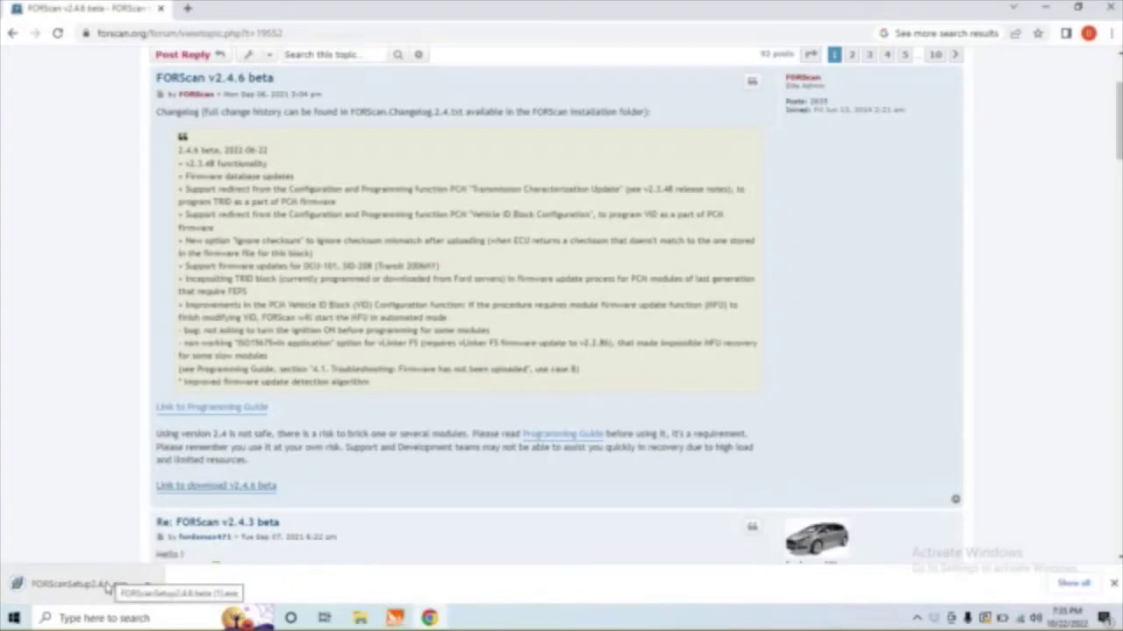
# - Install FORScan 2.4.6 beta in English, accepting the license agreement and creating a desktop shortcut
pyautogui.click(107, 589)
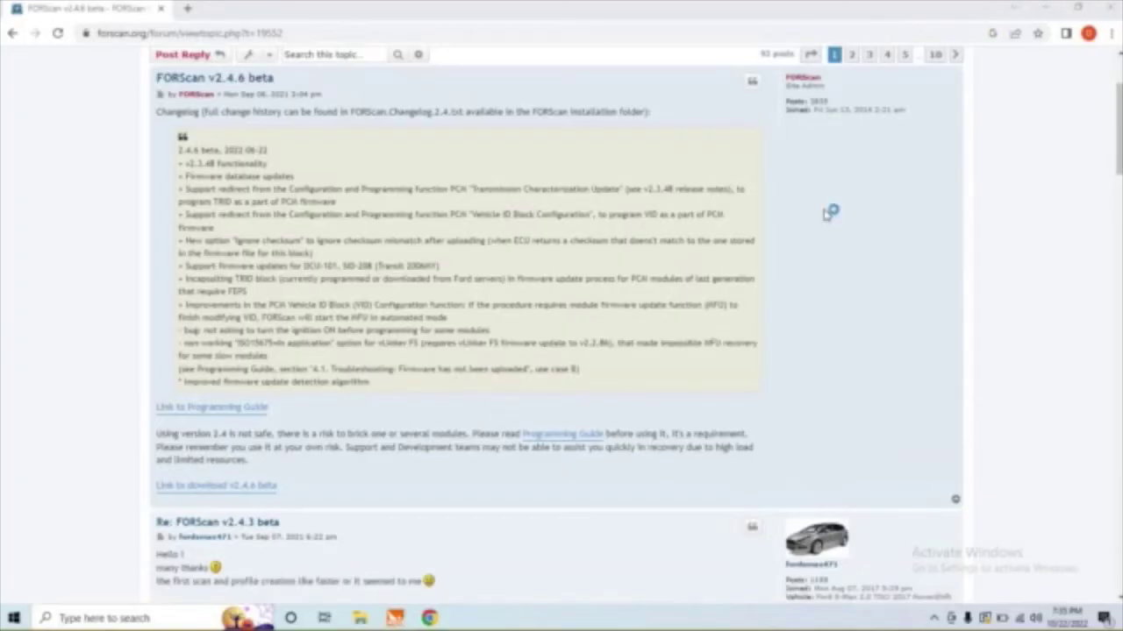
pyautogui.click(1044, 8)
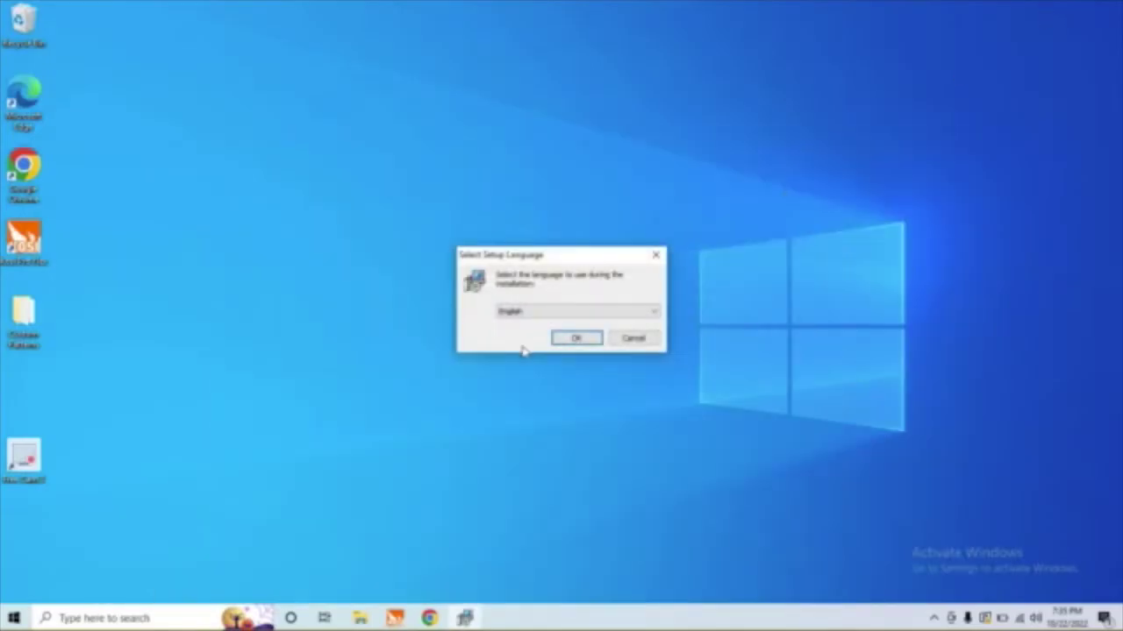
pyautogui.click(564, 339)
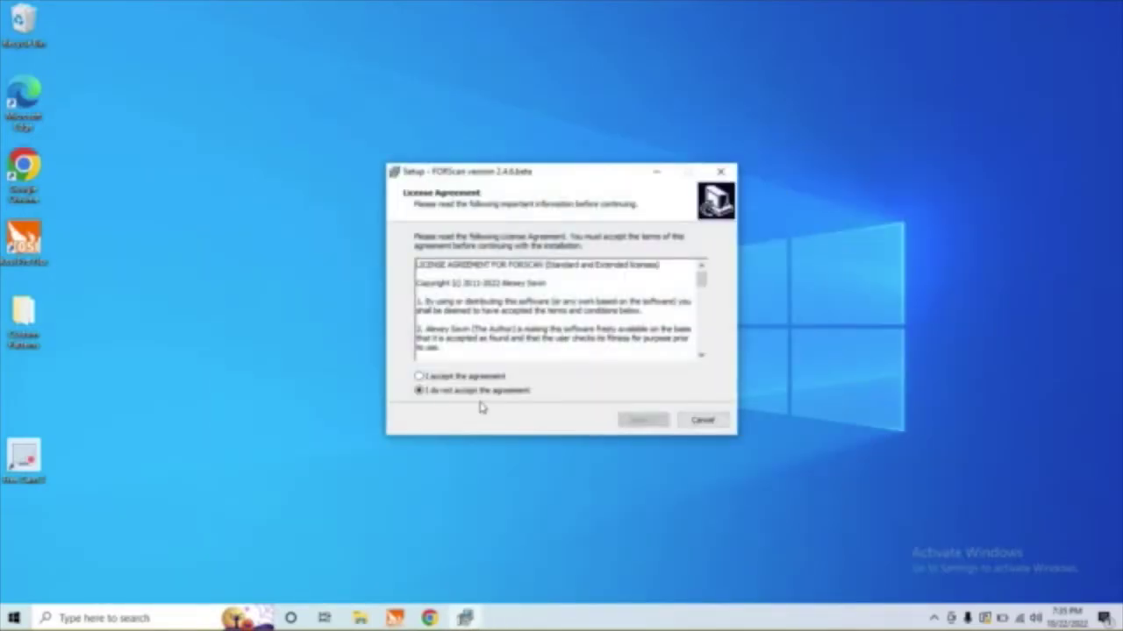
pyautogui.click(421, 376)
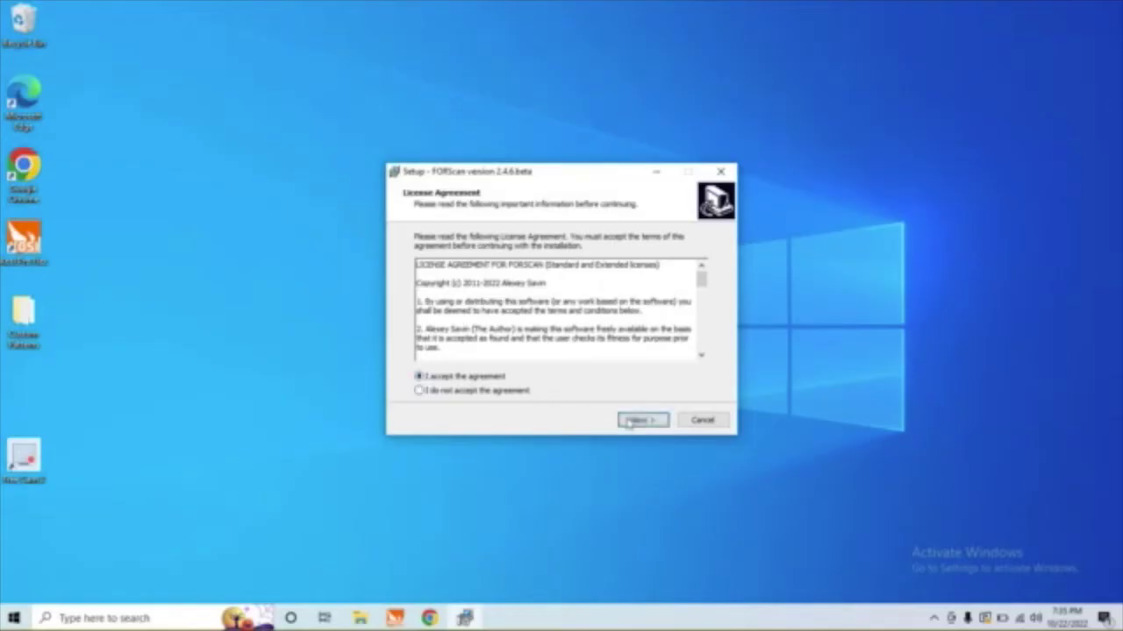
pyautogui.click(638, 421)
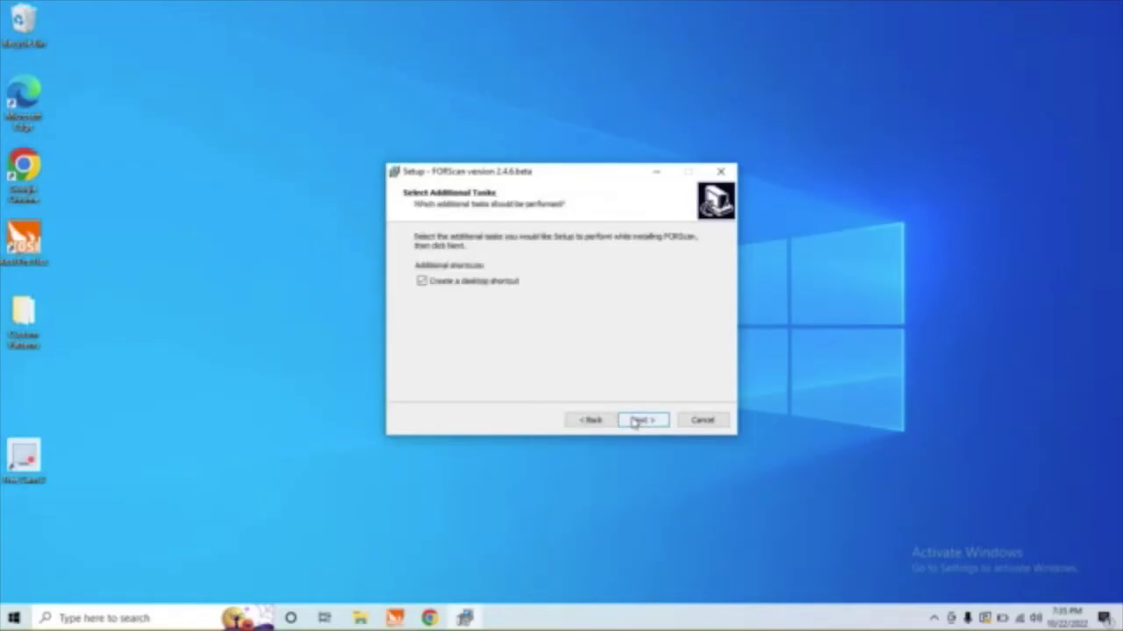
pyautogui.click(637, 421)
pyautogui.click(638, 421)
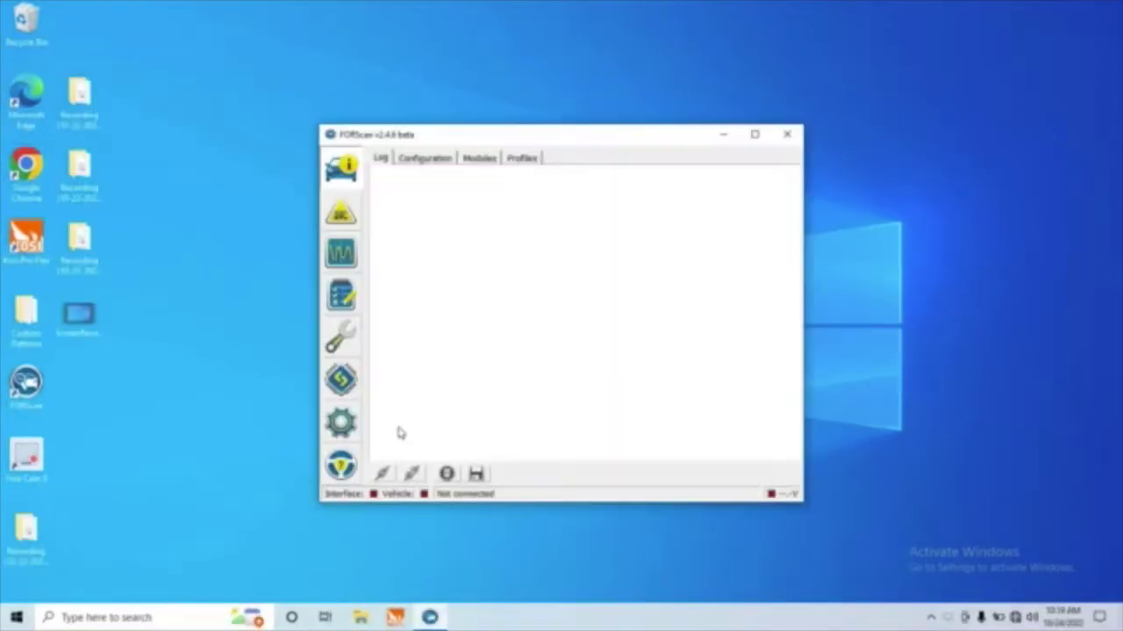
# - Load the license key file FORScanLicense.key from the Downloads folder into FORScan and restart the application
pyautogui.click(341, 466)
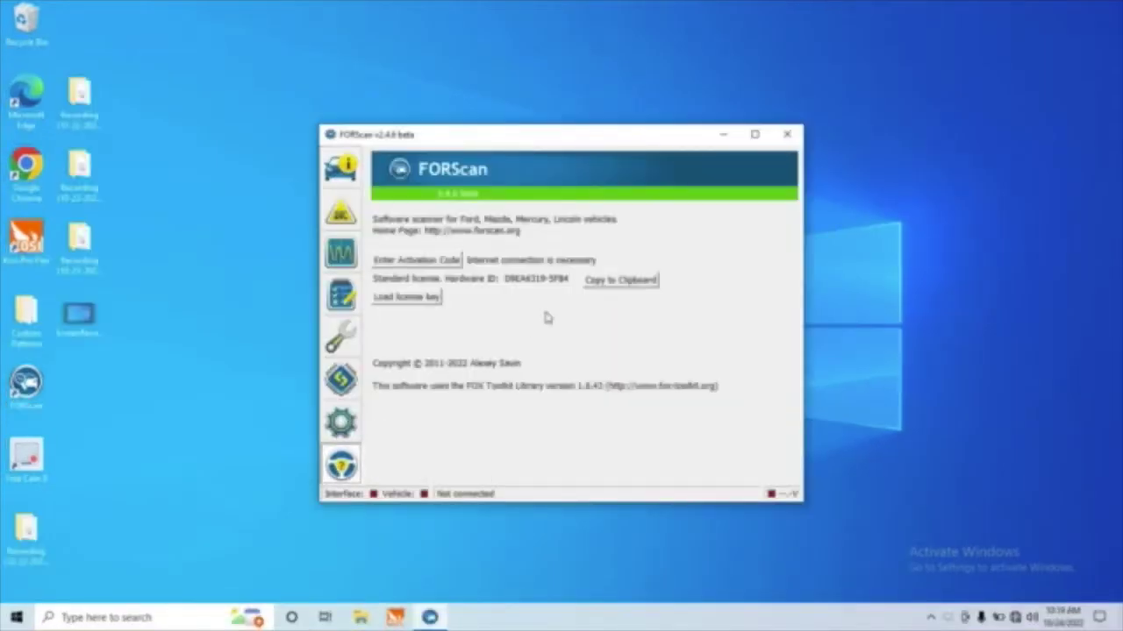
pyautogui.click(434, 300)
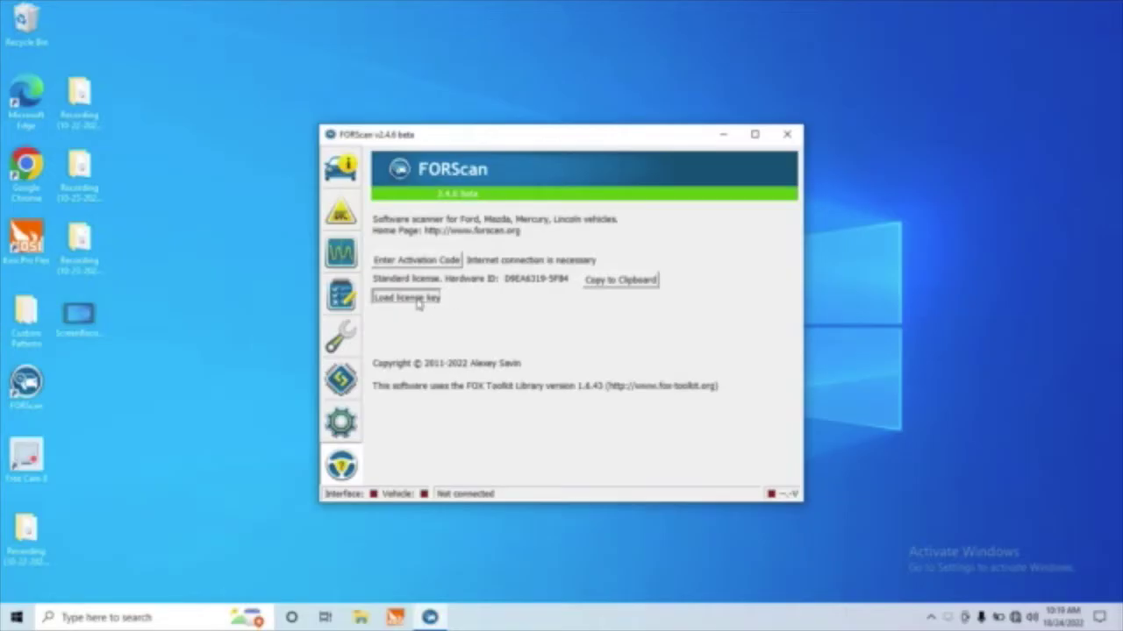
pyautogui.click(418, 300)
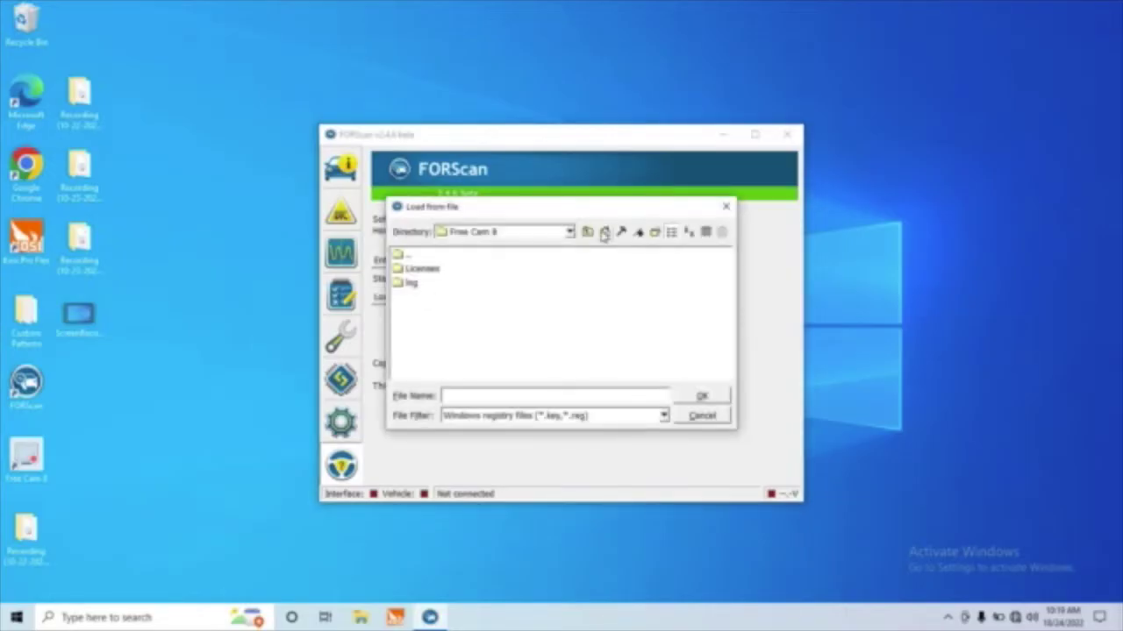
pyautogui.click(605, 233)
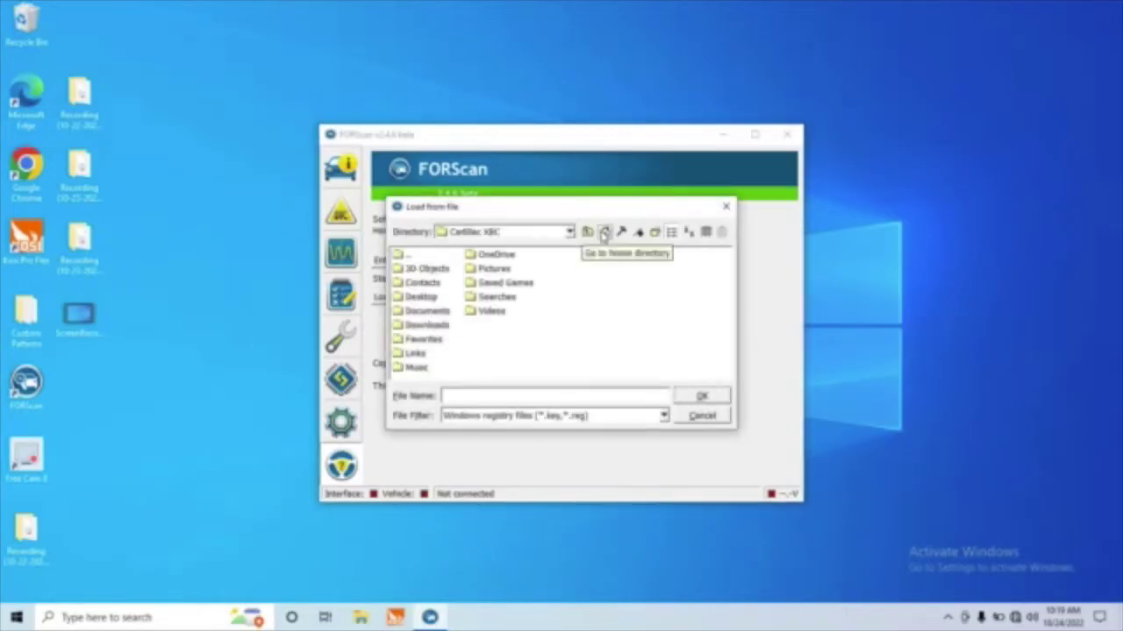
pyautogui.click(427, 325)
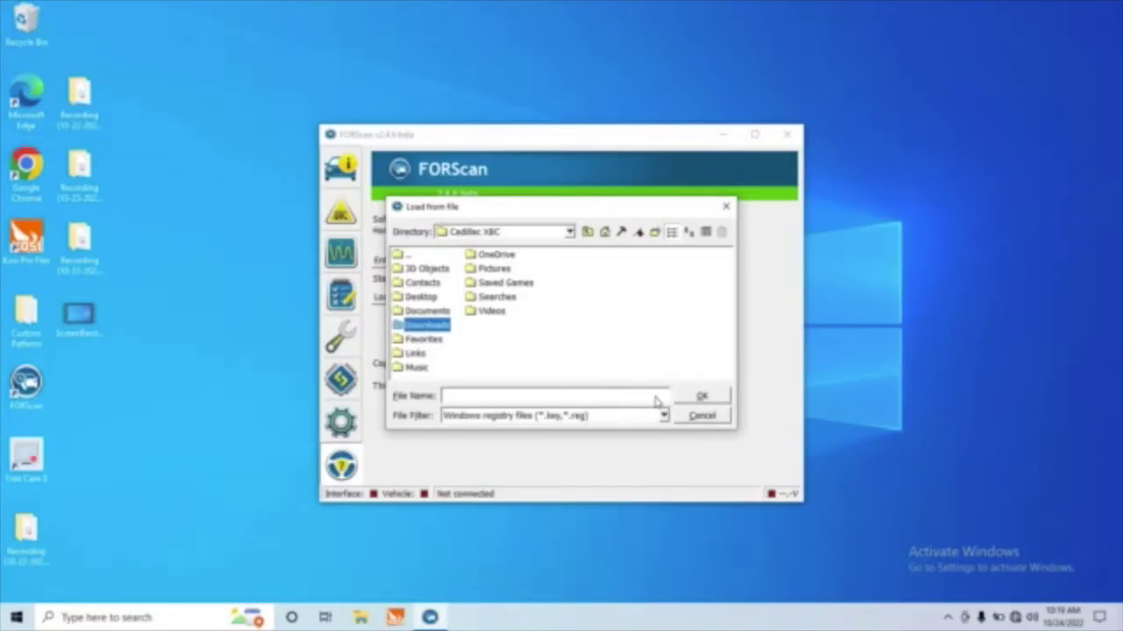
pyautogui.doubleClick(421, 326)
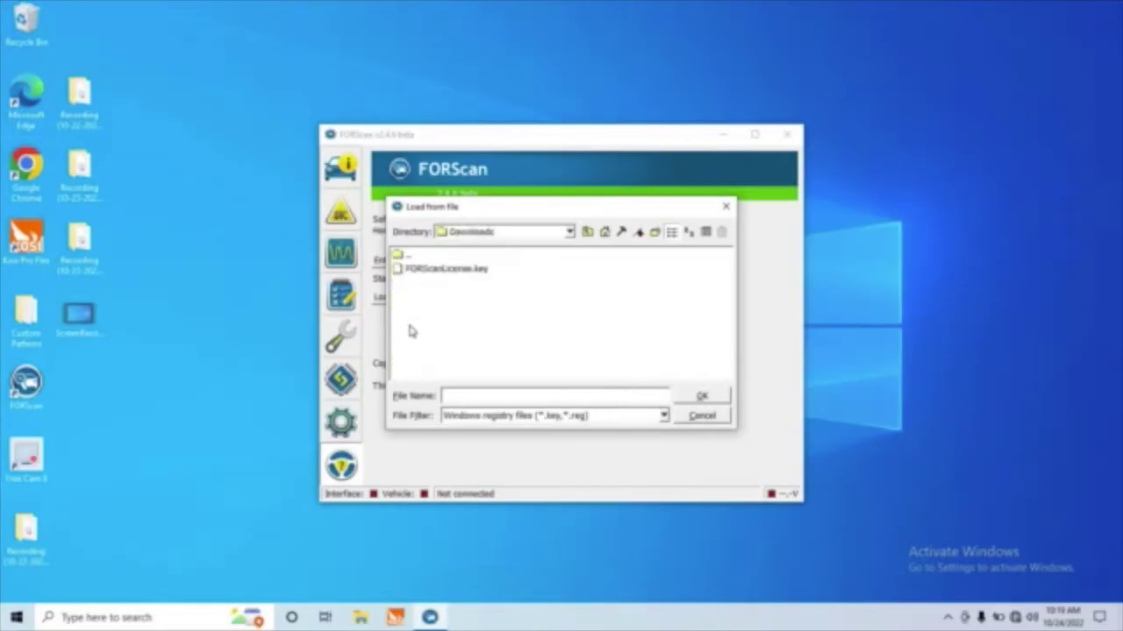
pyautogui.click(440, 271)
pyautogui.click(702, 397)
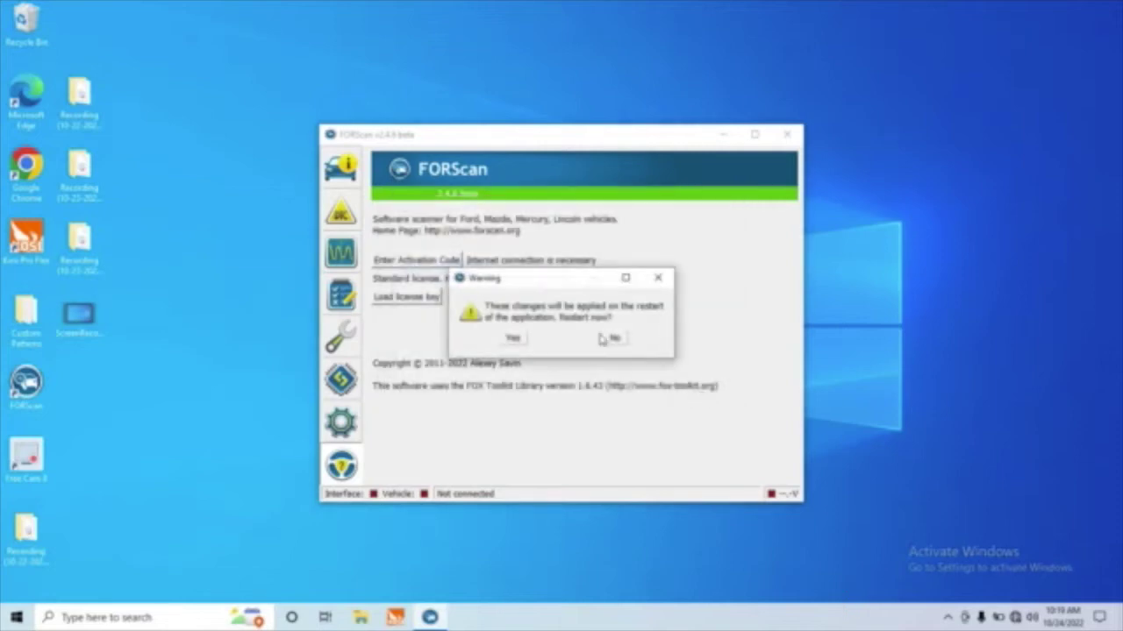
pyautogui.click(516, 340)
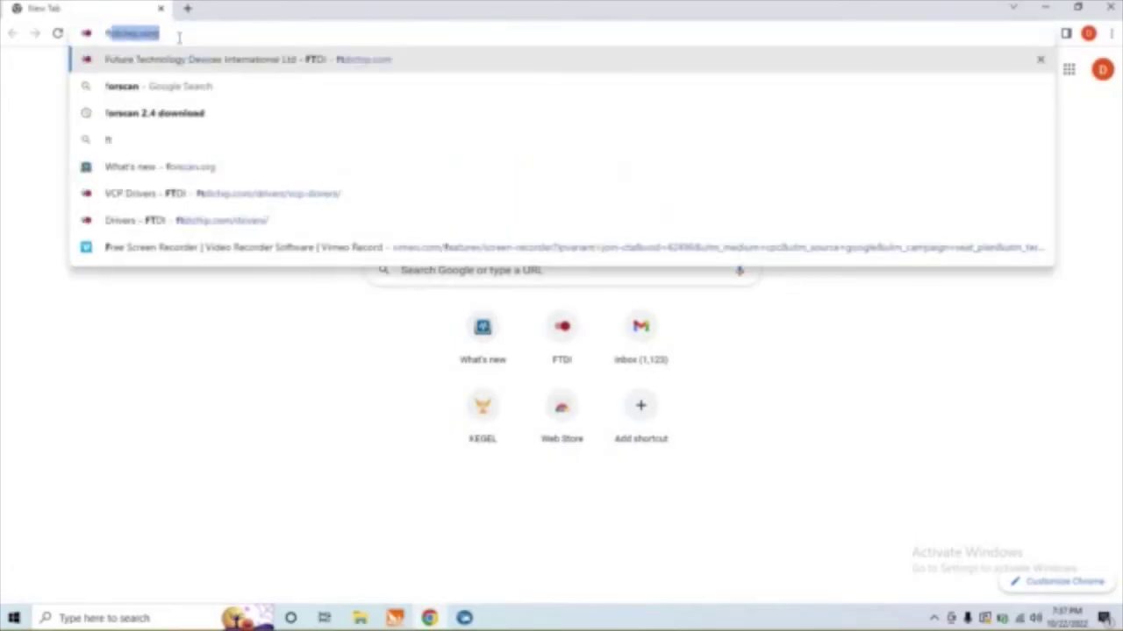
# - Go to ftdichip.com in the browser and open the VCP Drivers page at its driver downloads
pyautogui.write('.com')
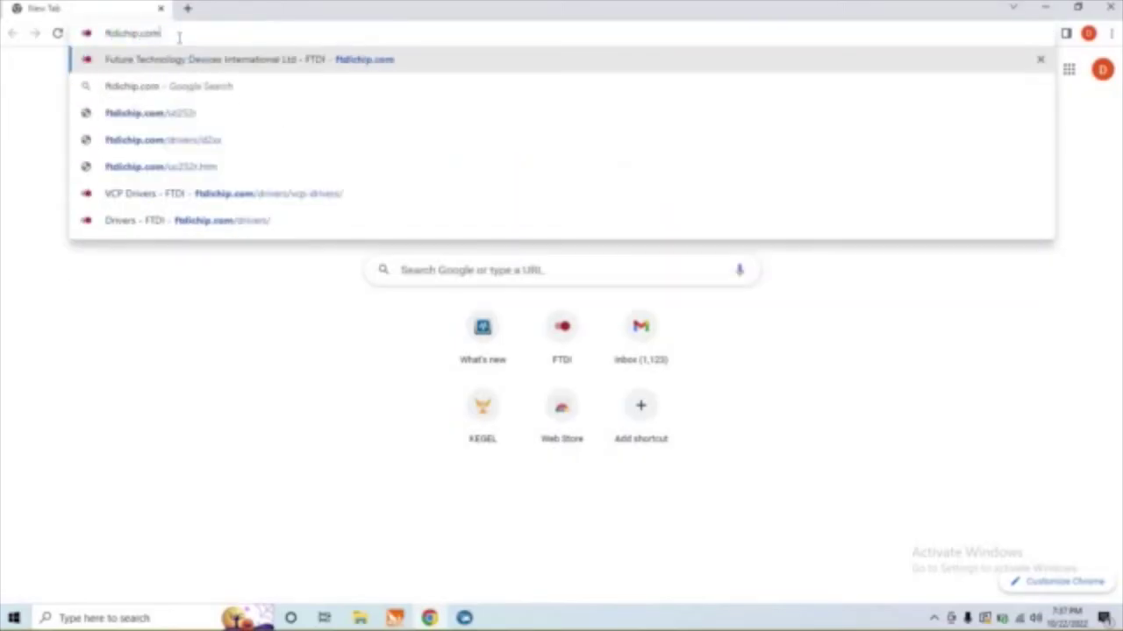
pyautogui.press('Return')
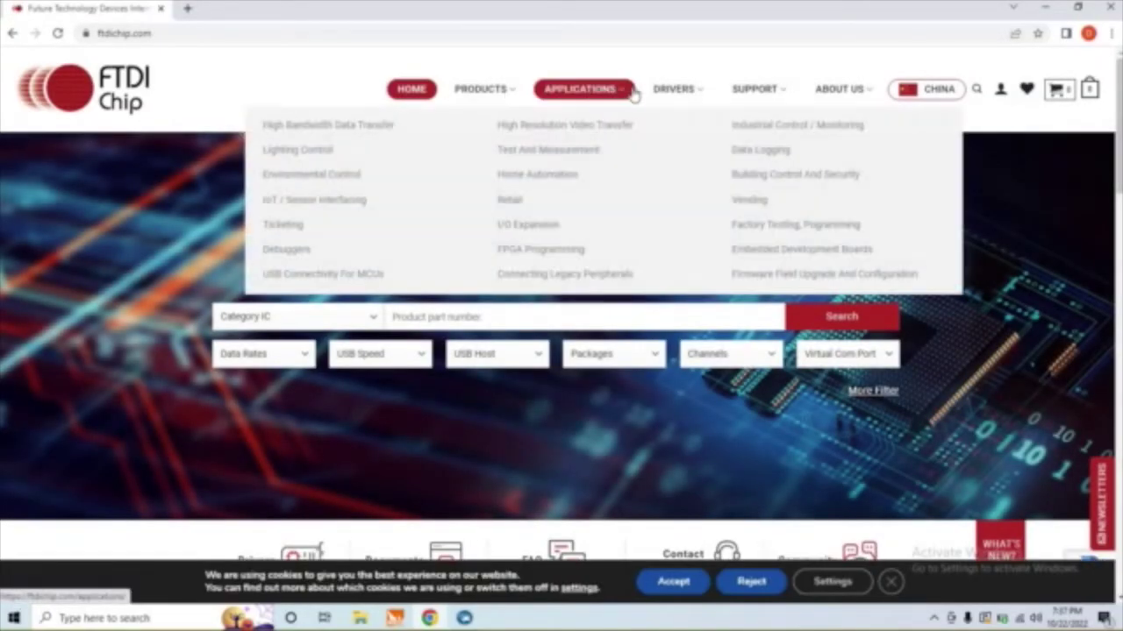
pyautogui.moveTo(657, 91)
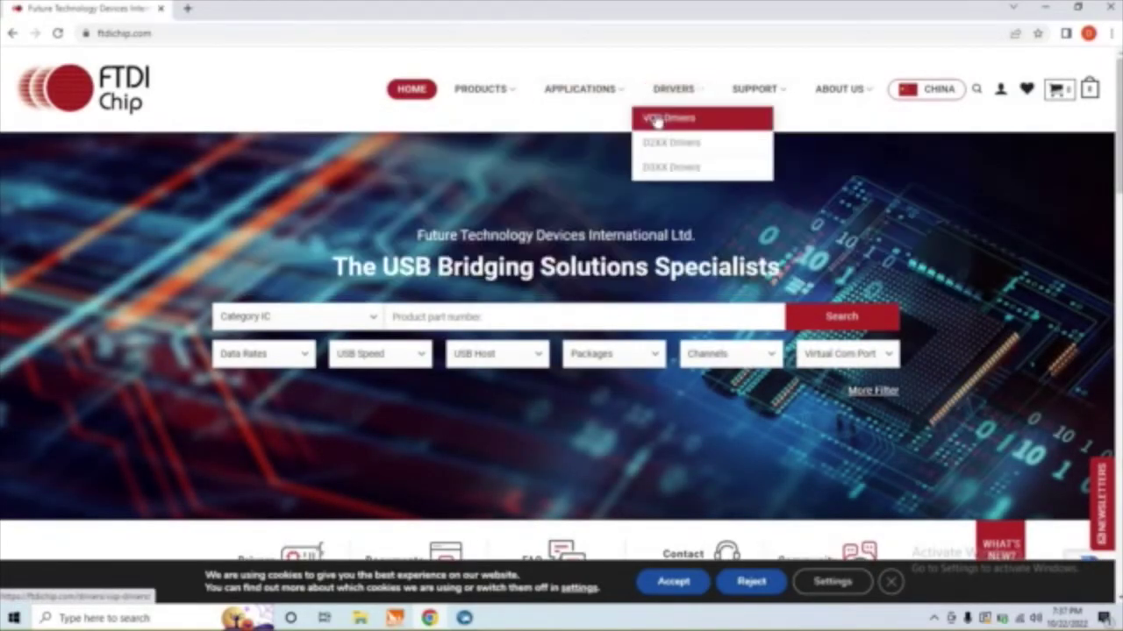
pyautogui.click(657, 119)
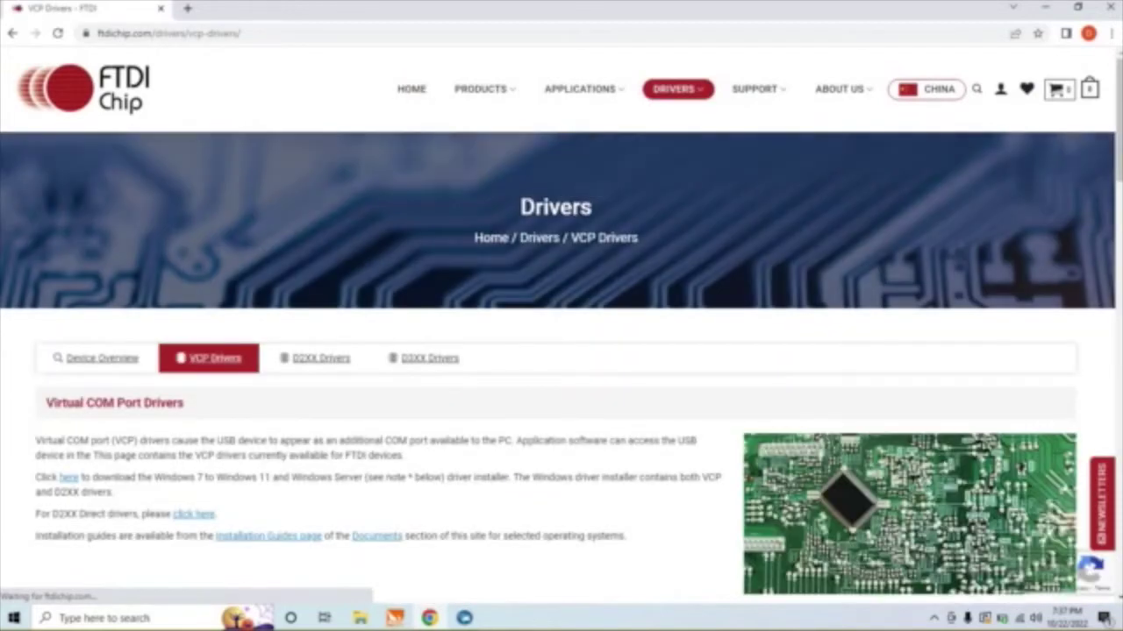
pyautogui.scroll(-10, 412, 304)
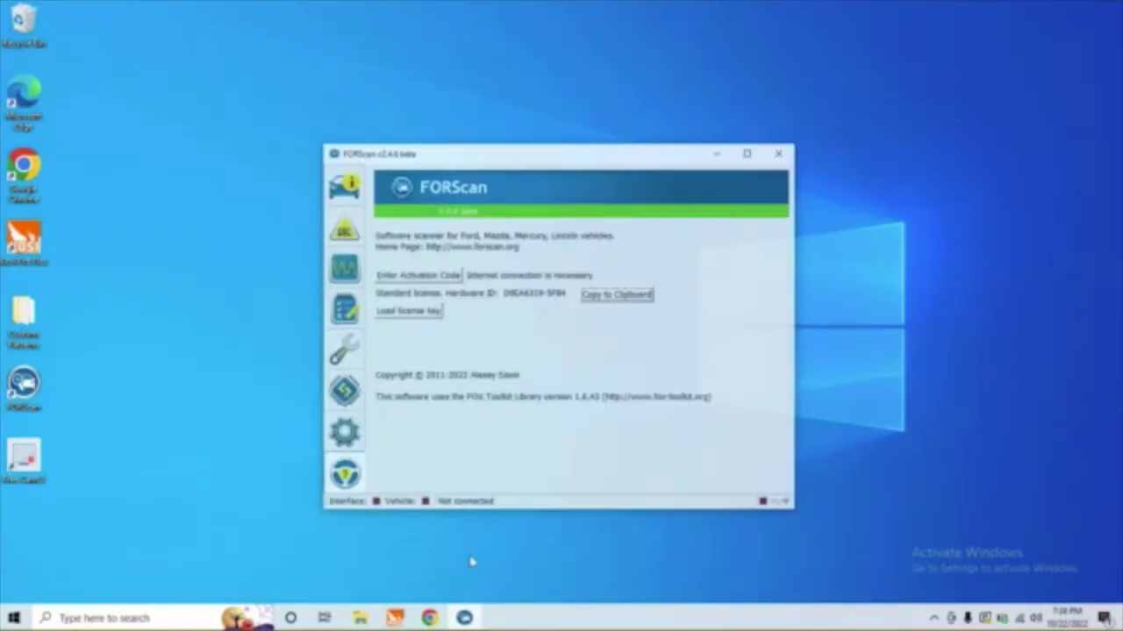
# - In FORScan's connection settings, set the COM baud rate to 115.2 Kbps and enable Auto increase
pyautogui.click(339, 422)
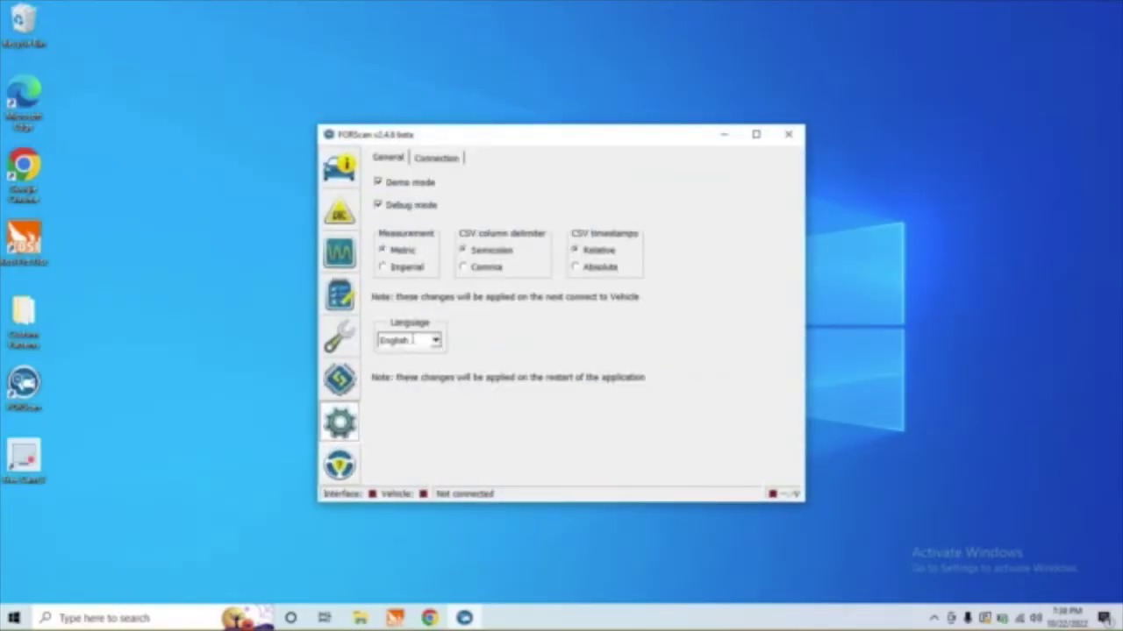
pyautogui.click(438, 159)
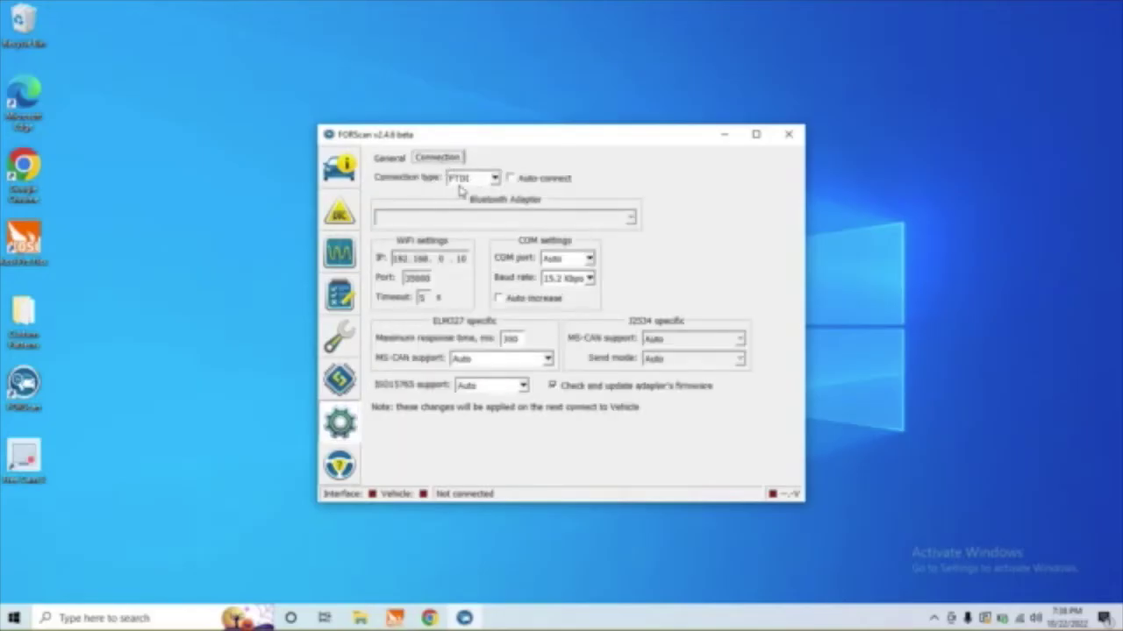
pyautogui.click(589, 278)
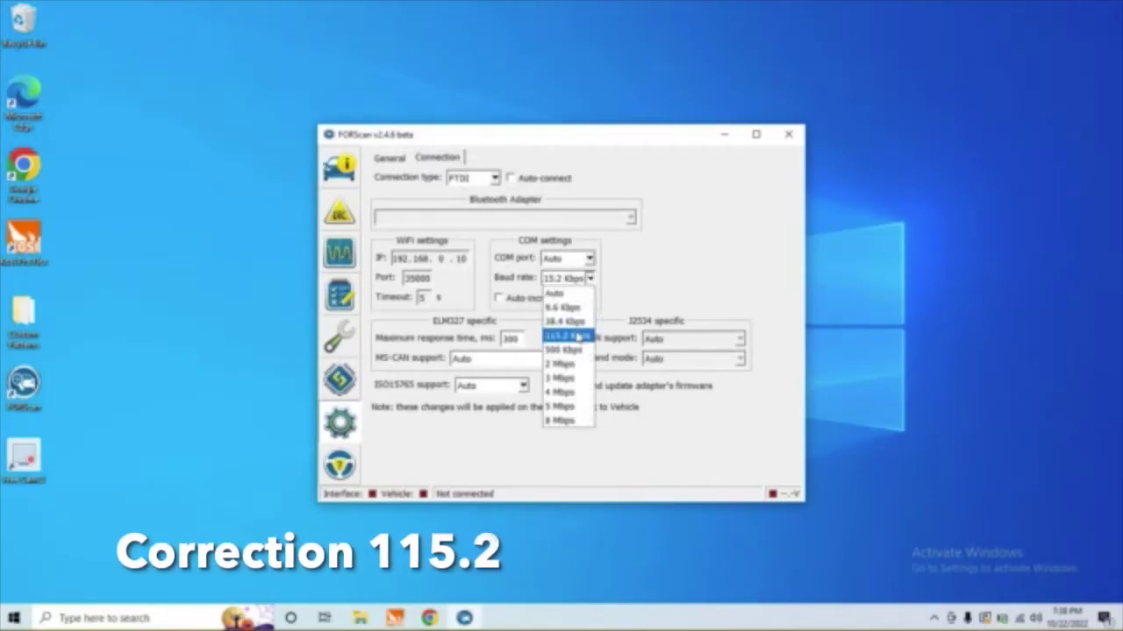
pyautogui.click(565, 318)
pyautogui.click(499, 299)
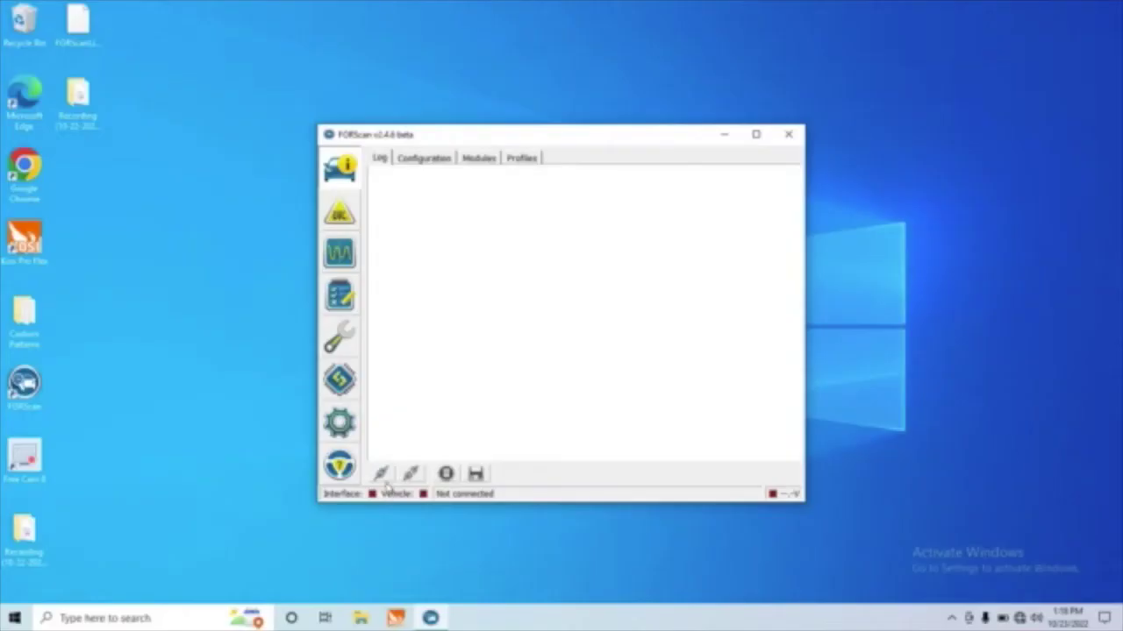
# - Connect to the vehicle in real mode, choose the 2012 MY specification and save the vehicle profile under the suggested name
pyautogui.click(383, 476)
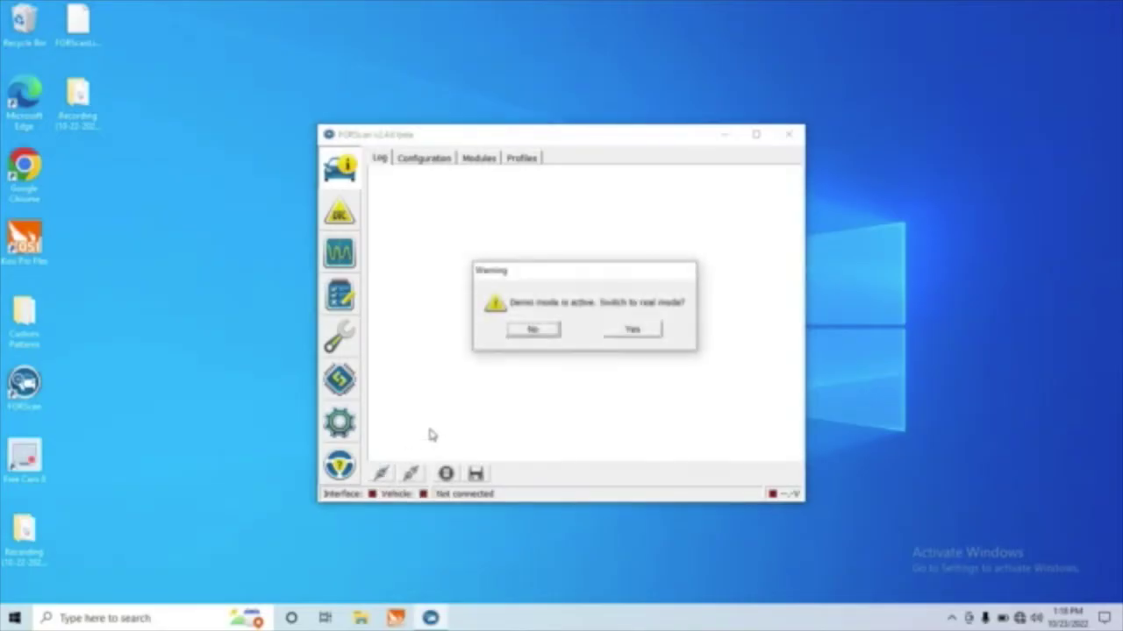
pyautogui.click(633, 330)
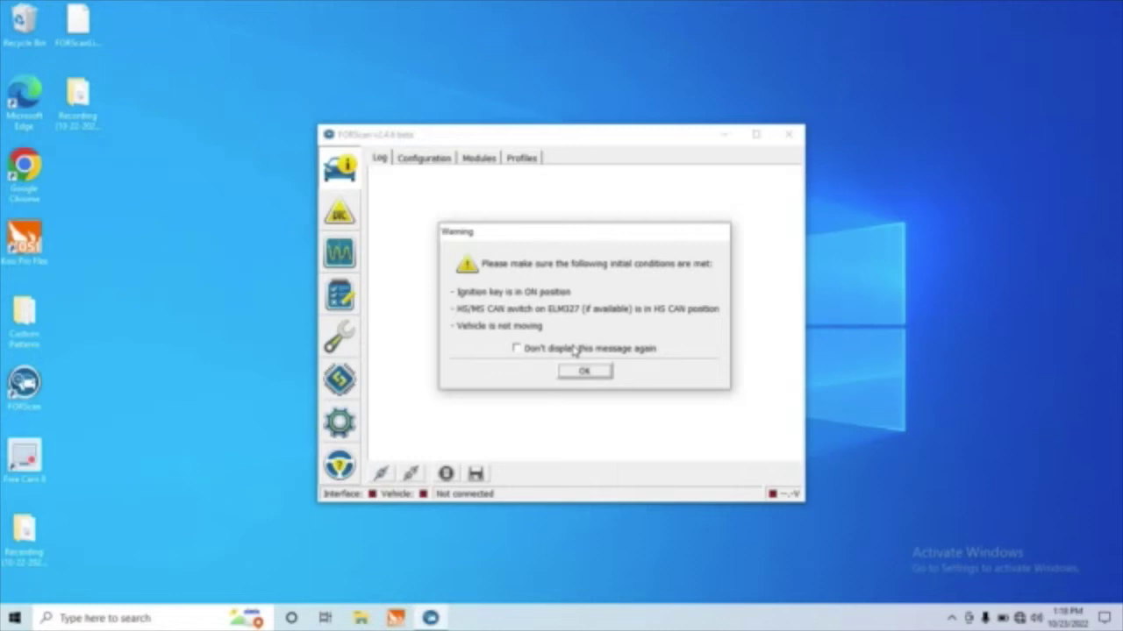
pyautogui.click(577, 374)
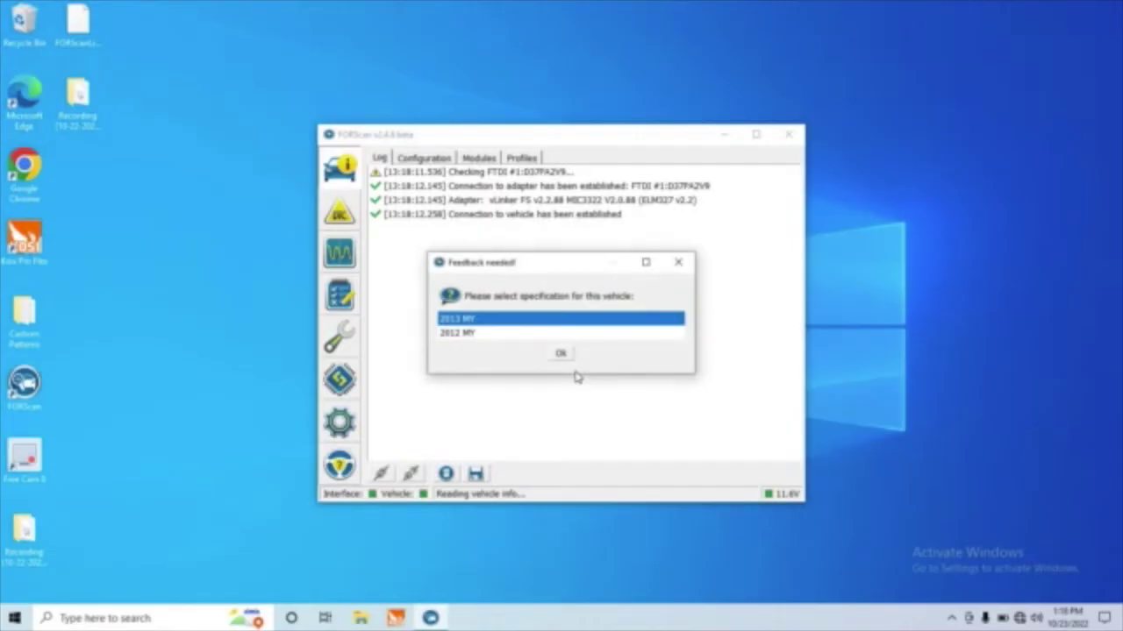
pyautogui.click(530, 334)
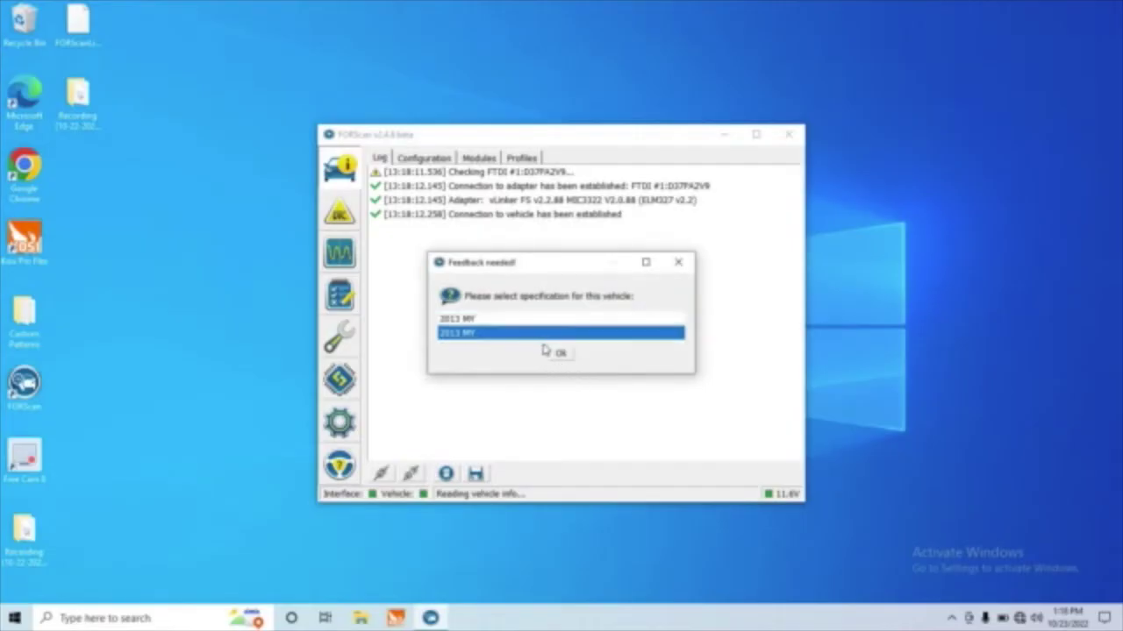
pyautogui.click(557, 351)
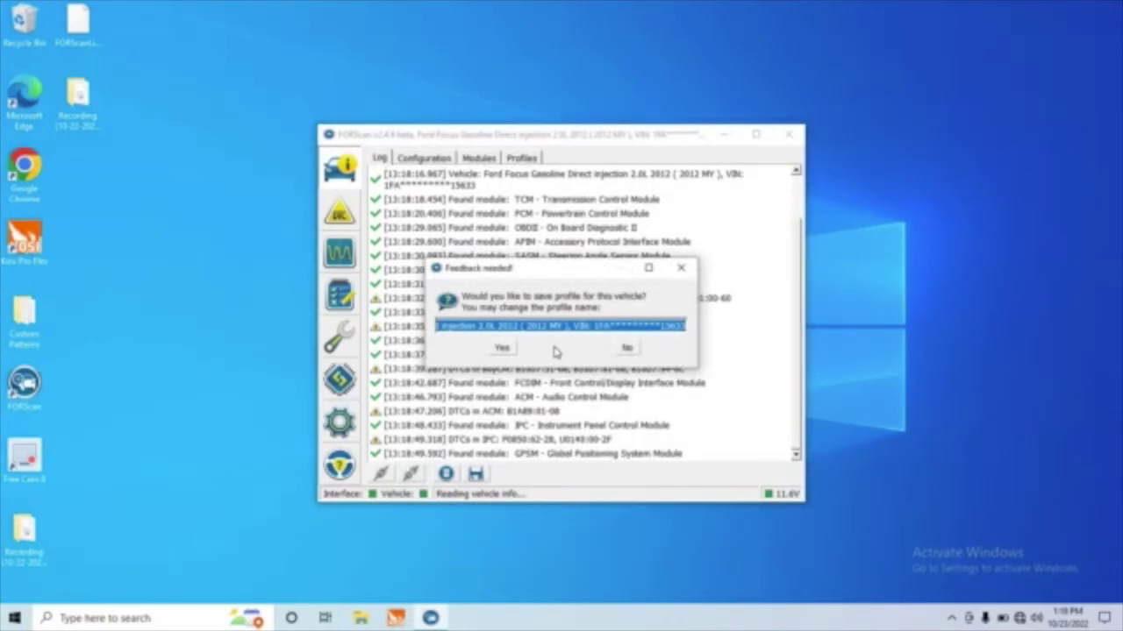
pyautogui.click(503, 349)
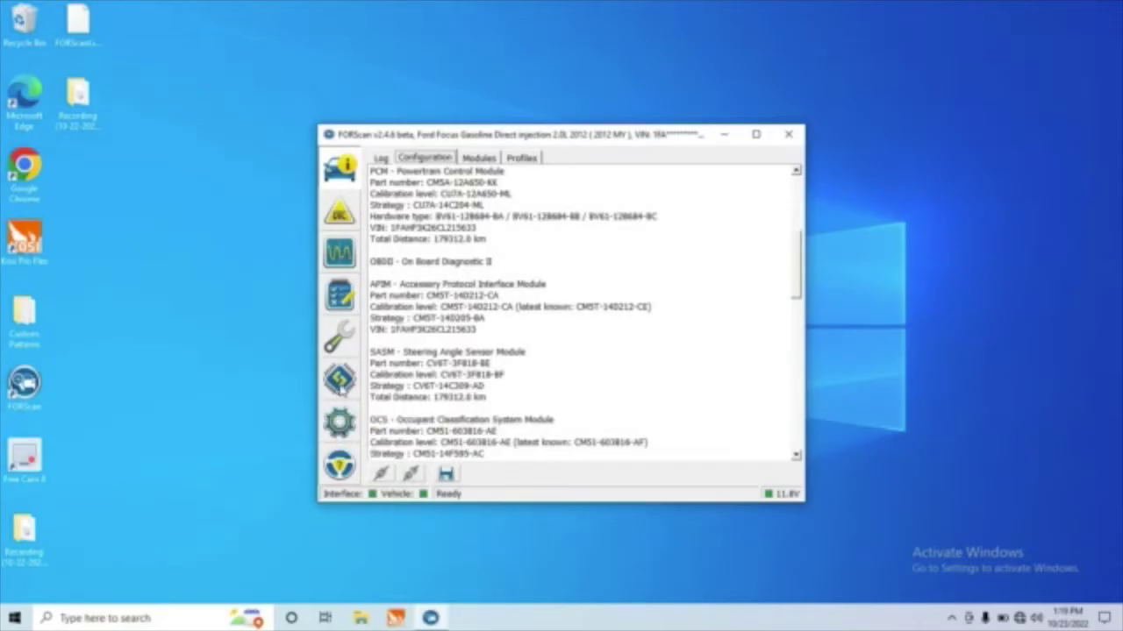
# - Run the Module firmware update procedure for the TCM, accept the safety and ignition-off prompts, and download the FV6P-7Z369-GE firmware files
pyautogui.click(341, 389)
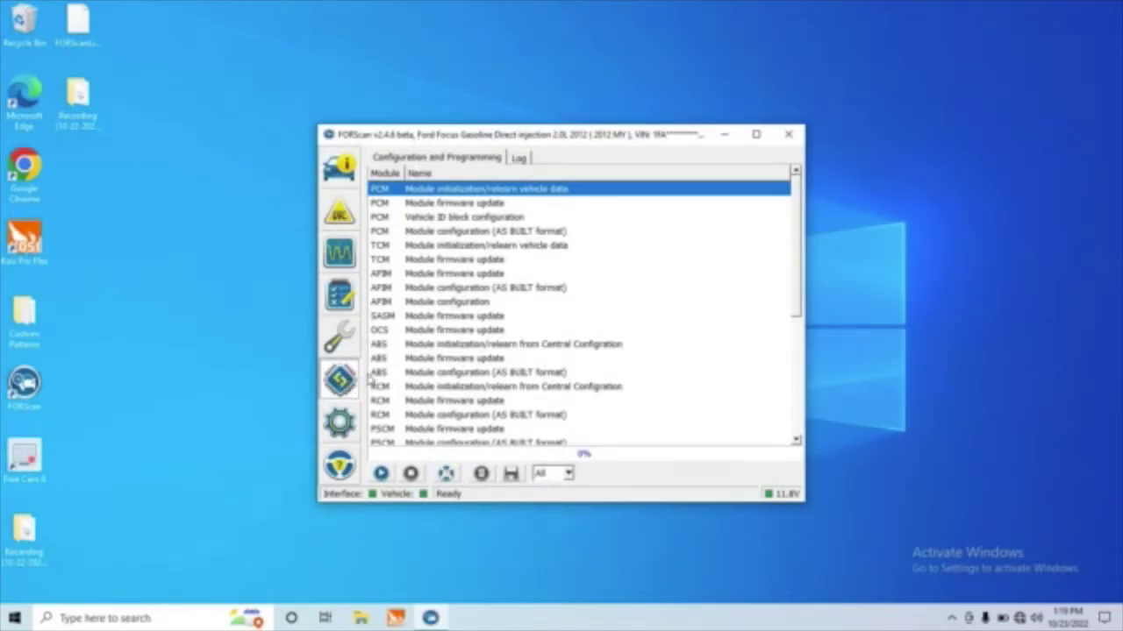
pyautogui.click(424, 251)
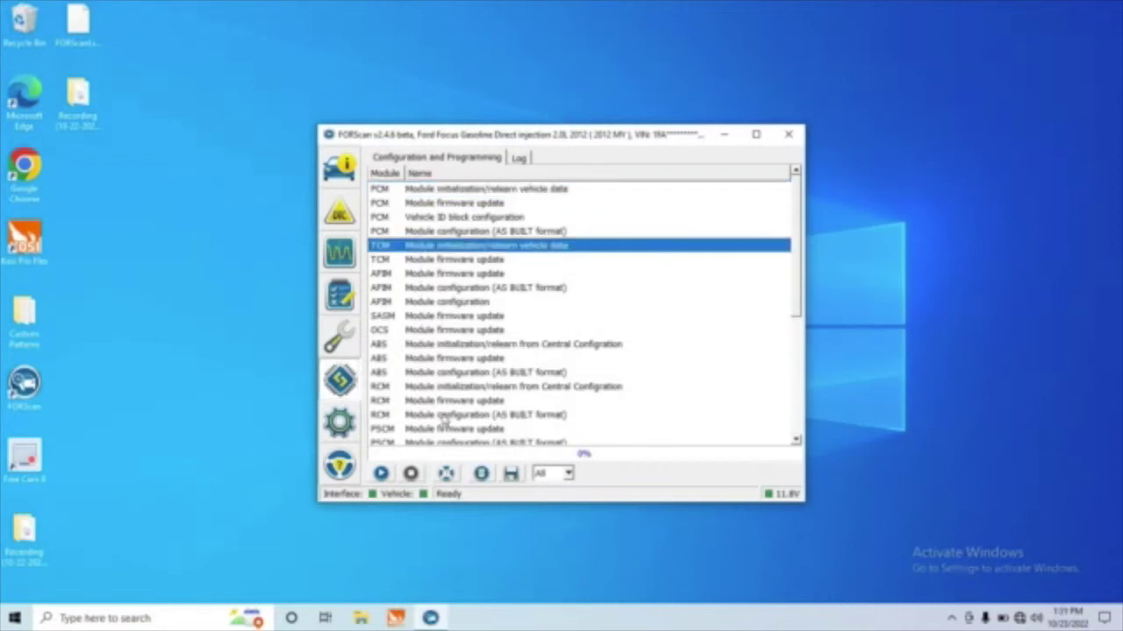
pyautogui.click(568, 475)
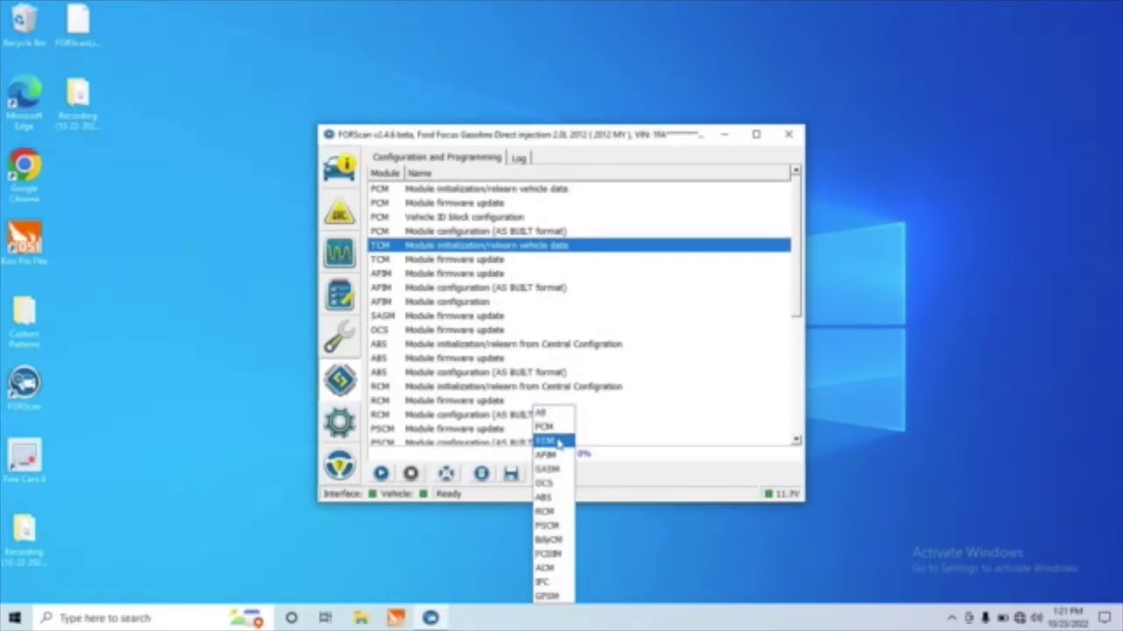
pyautogui.click(547, 440)
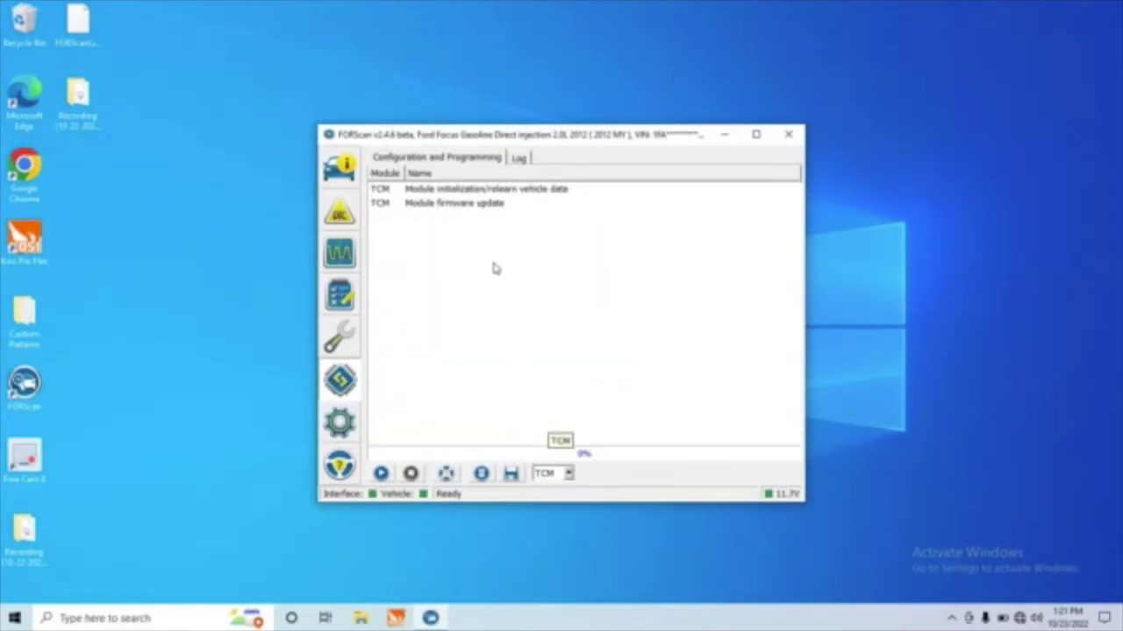
pyautogui.click(485, 205)
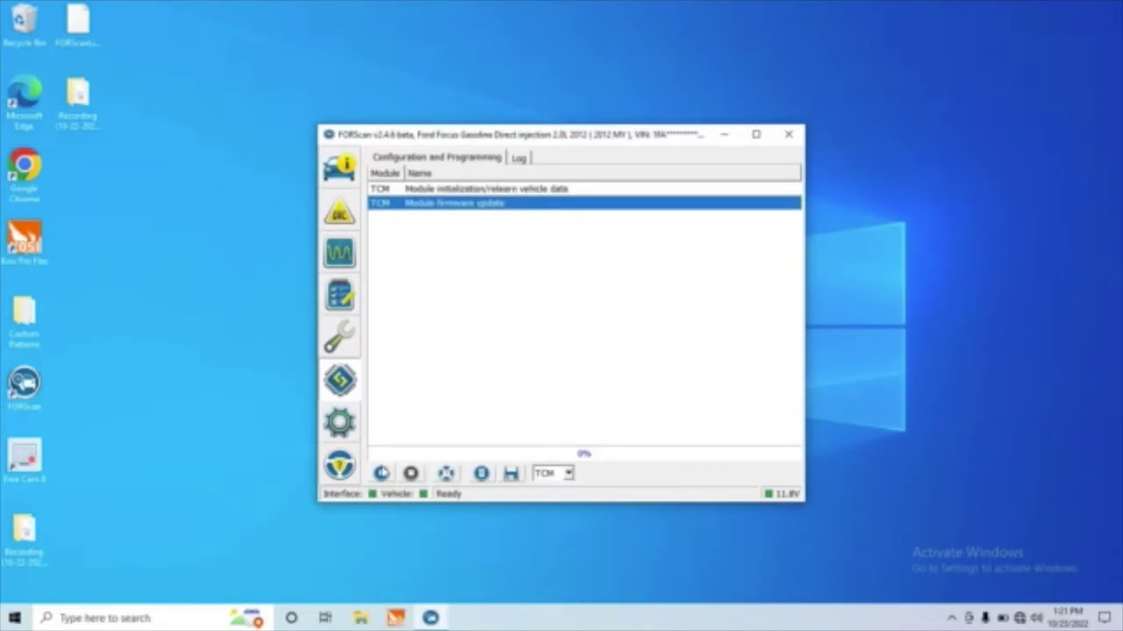
pyautogui.click(381, 473)
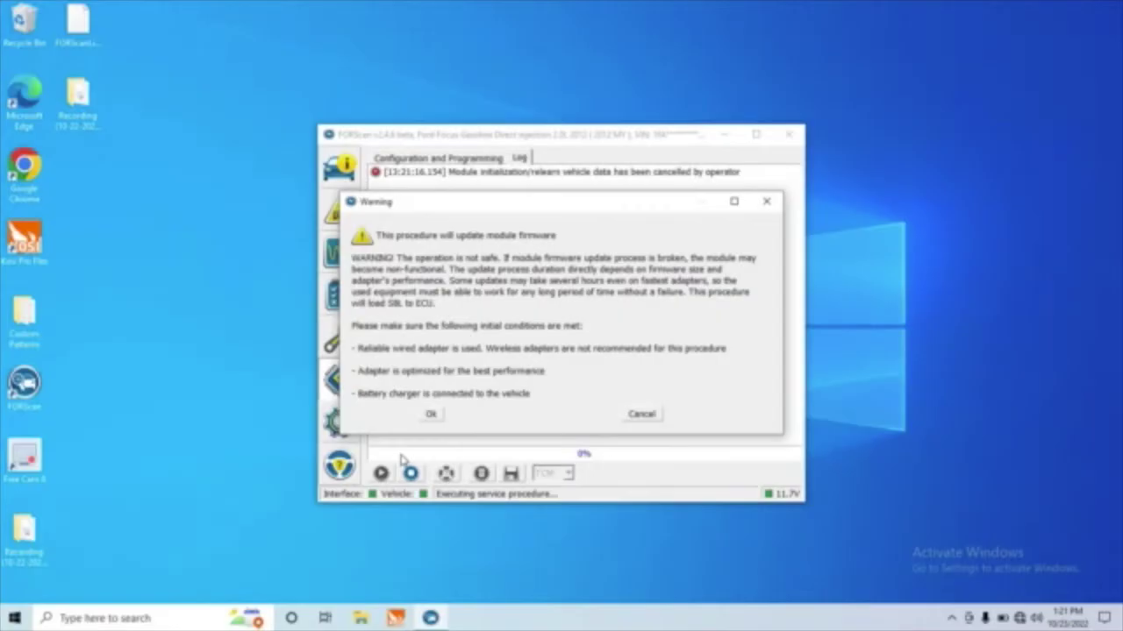
pyautogui.click(435, 414)
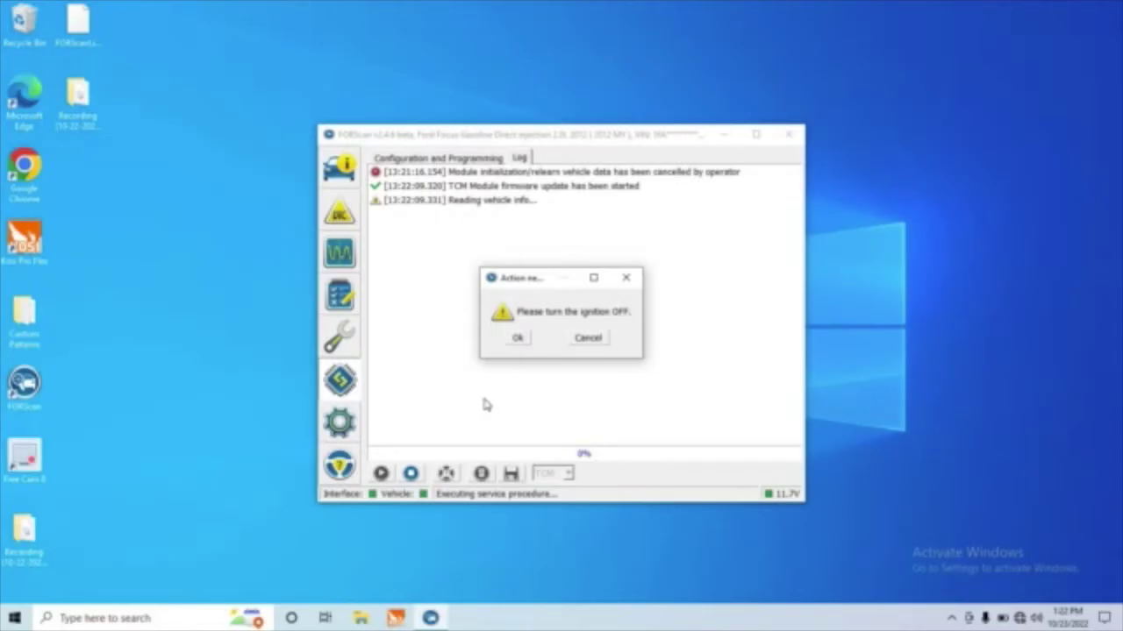
pyautogui.click(517, 339)
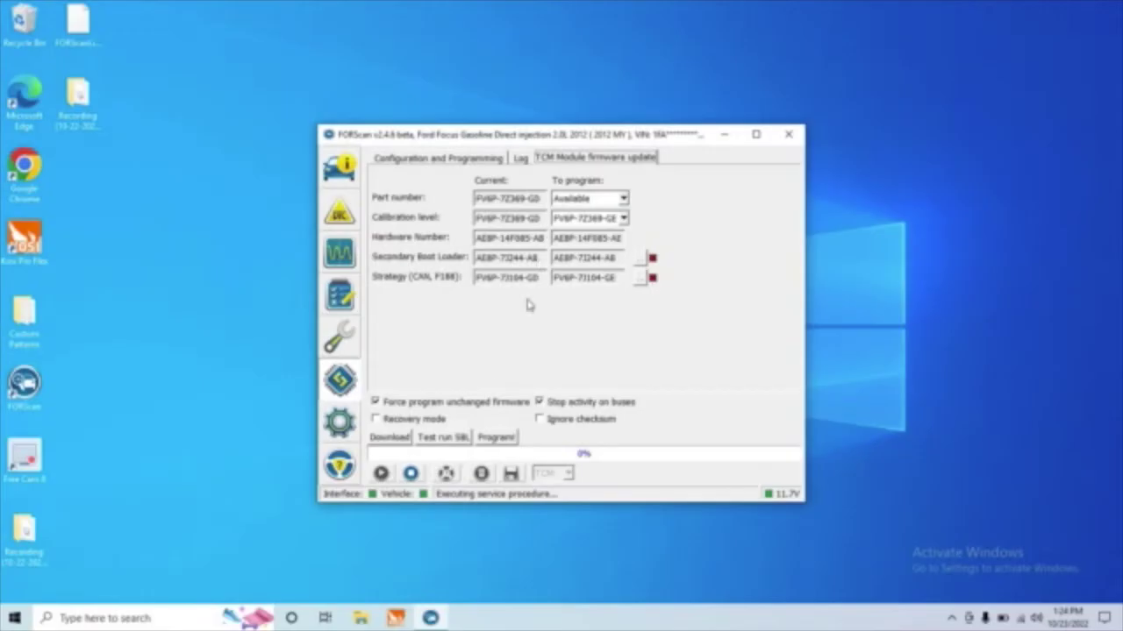
pyautogui.click(412, 436)
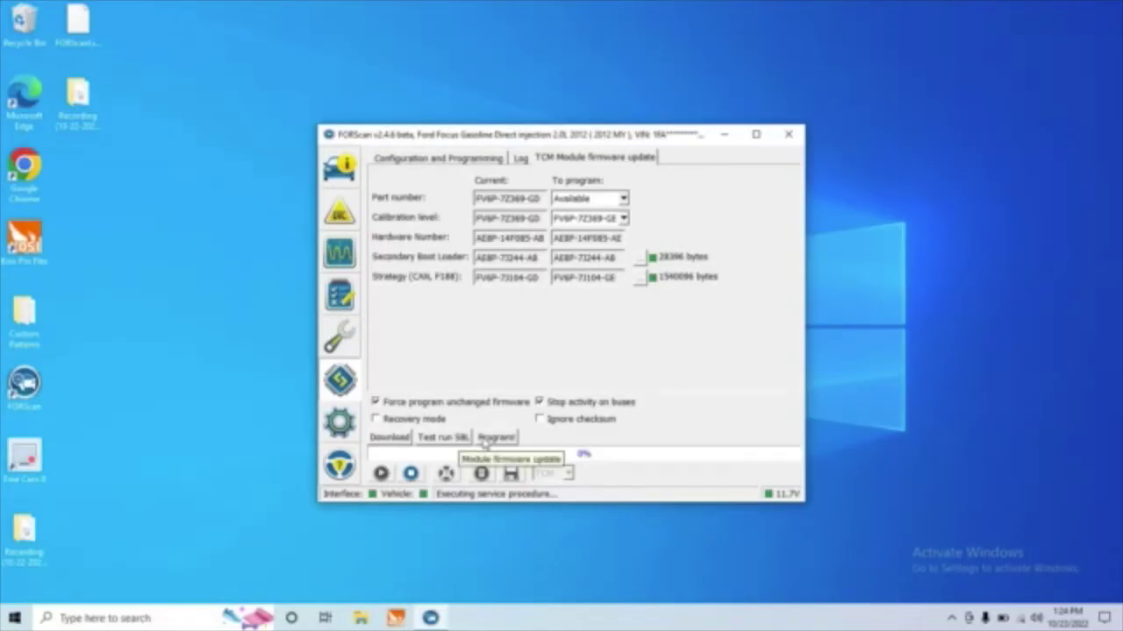
pyautogui.click(496, 436)
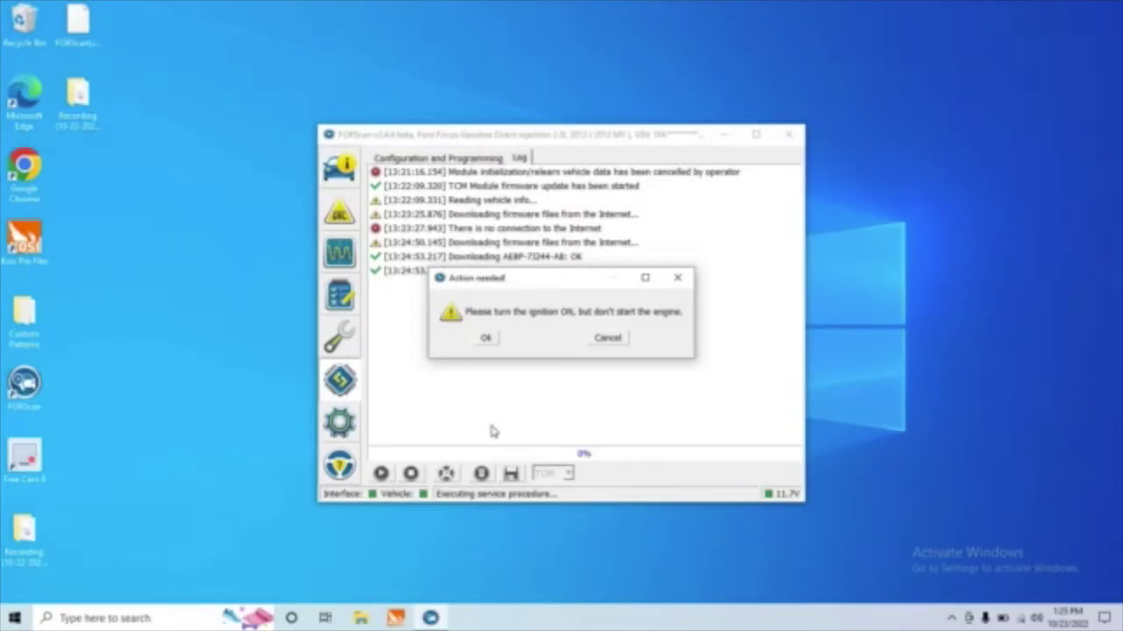
pyautogui.click(486, 338)
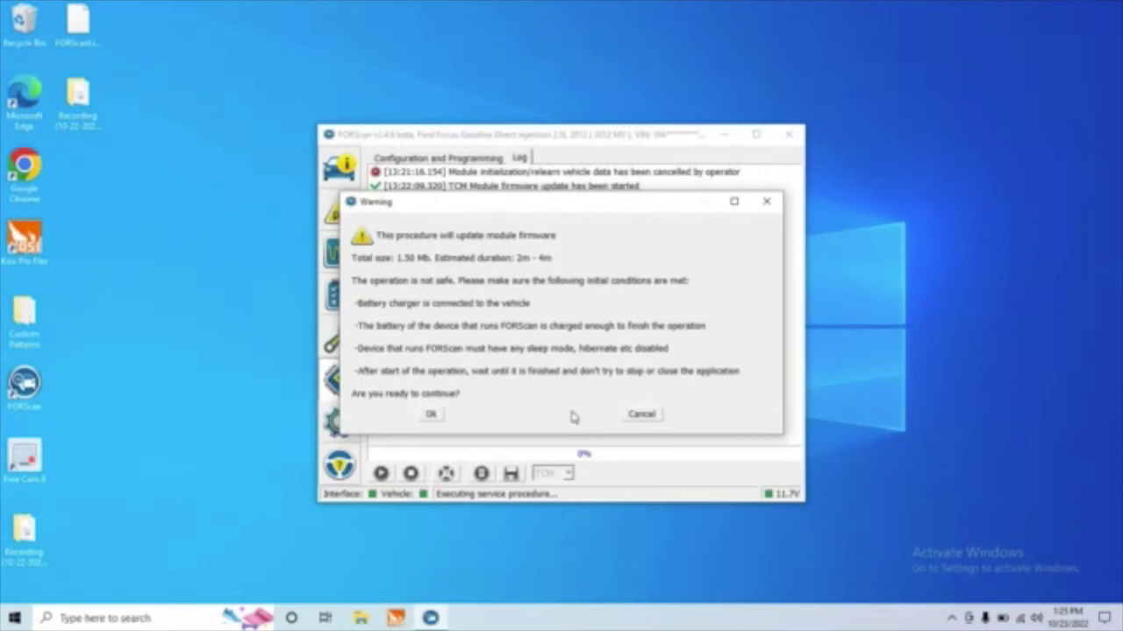
pyautogui.click(639, 418)
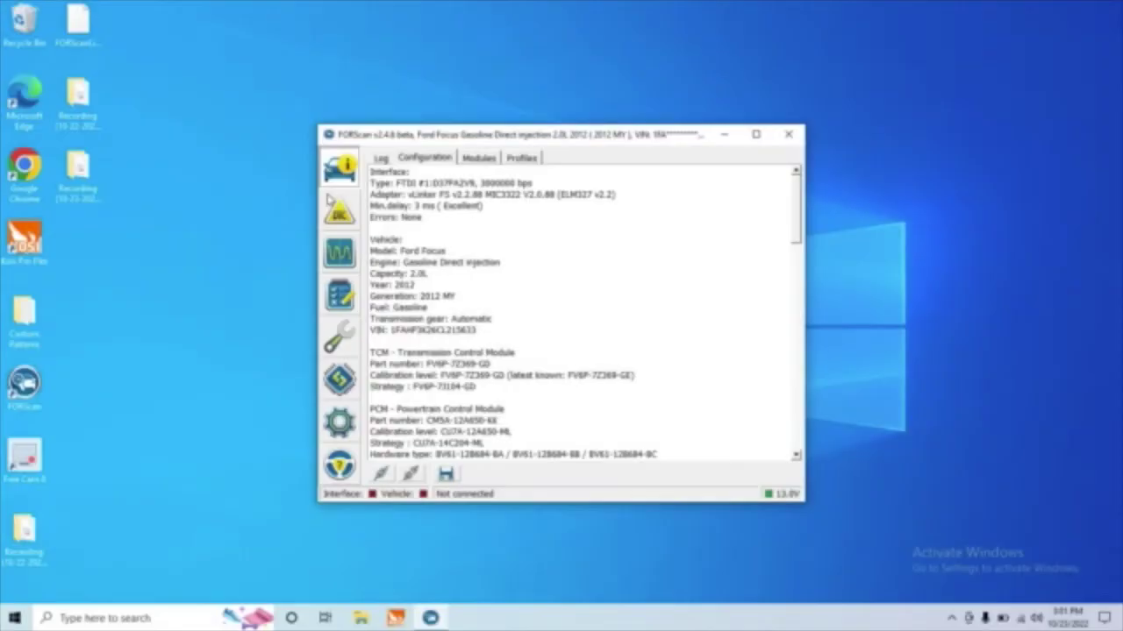
# - Reconnect to the vehicle and load the saved Ford Focus 2012 MY profile
pyautogui.click(380, 475)
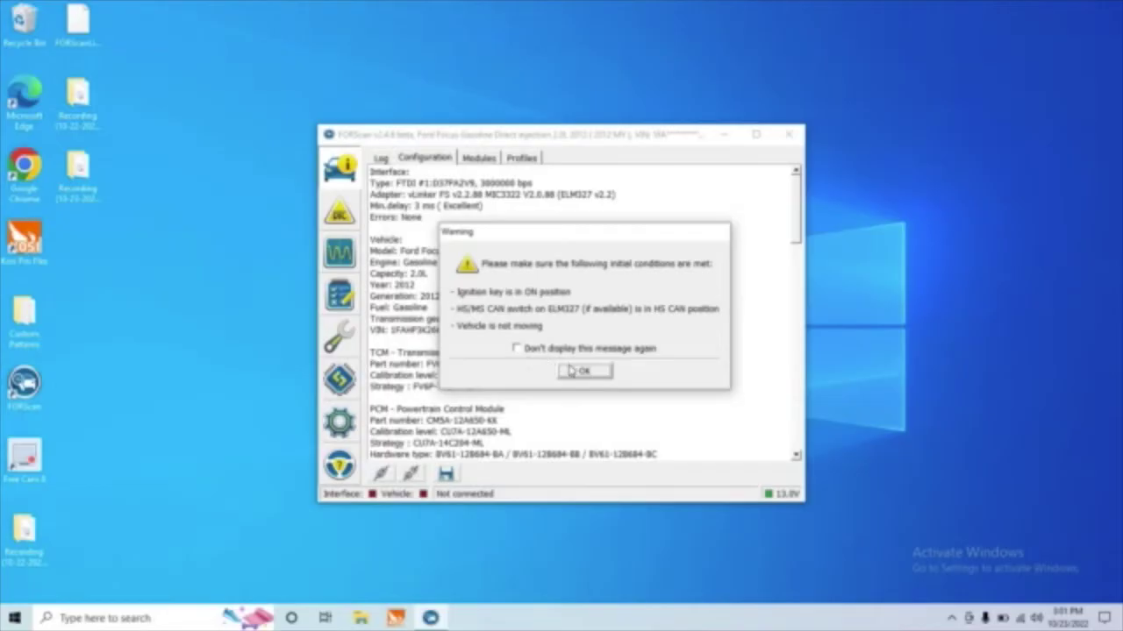
pyautogui.click(570, 371)
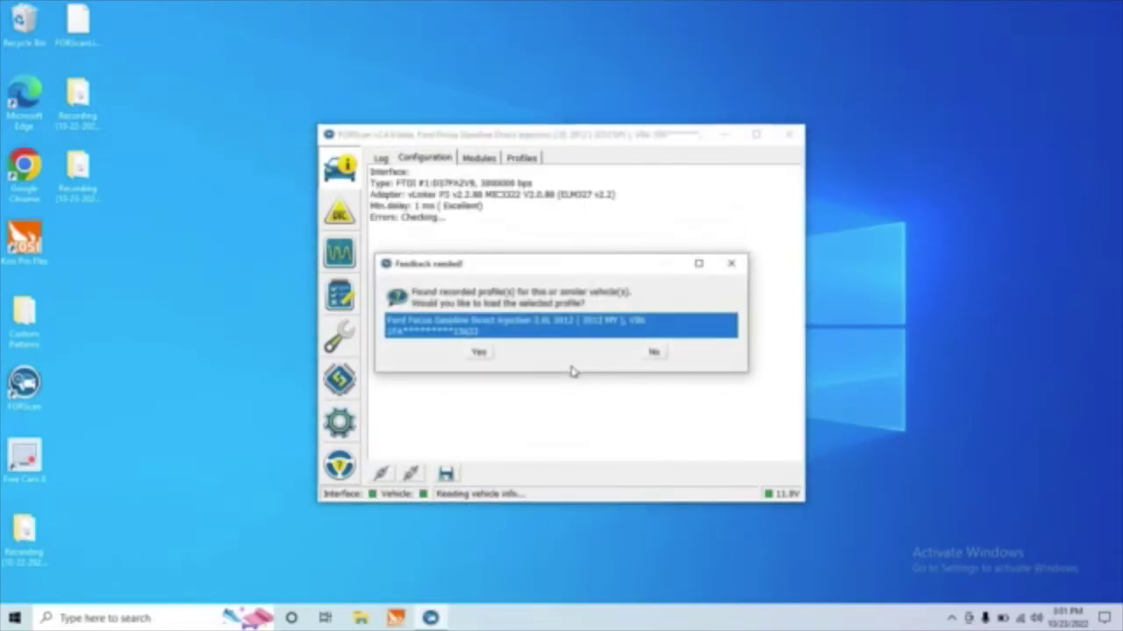
pyautogui.click(480, 353)
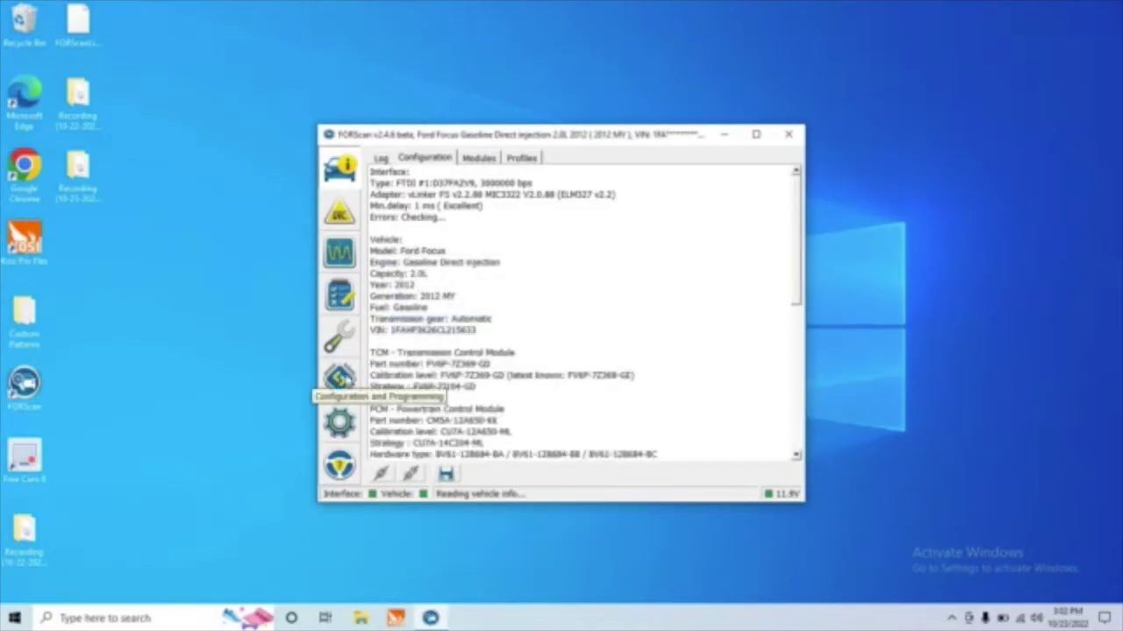
# - Filter the configuration and programming functions to TCM and start its Module firmware update, accepting the safety and ignition-off prompts
pyautogui.click(340, 379)
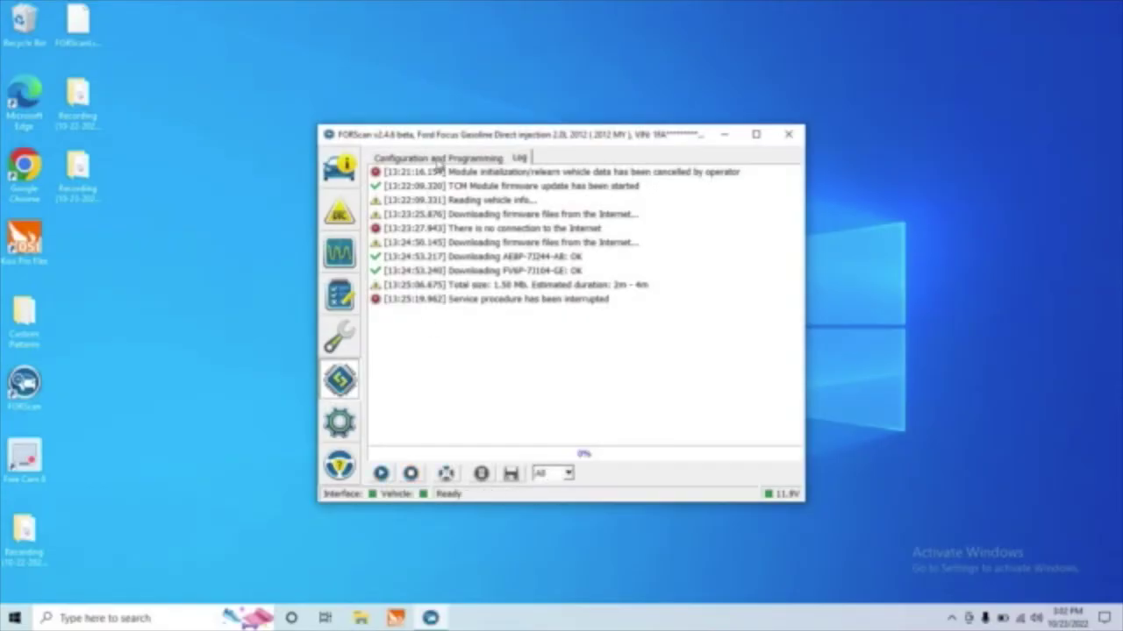
pyautogui.click(437, 160)
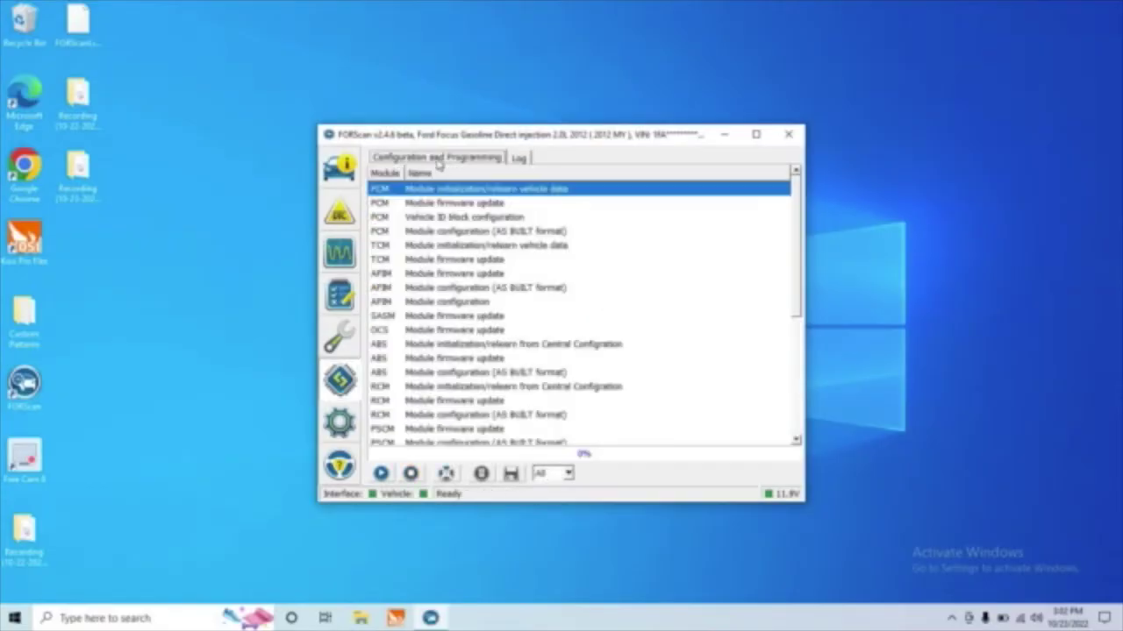
pyautogui.click(567, 474)
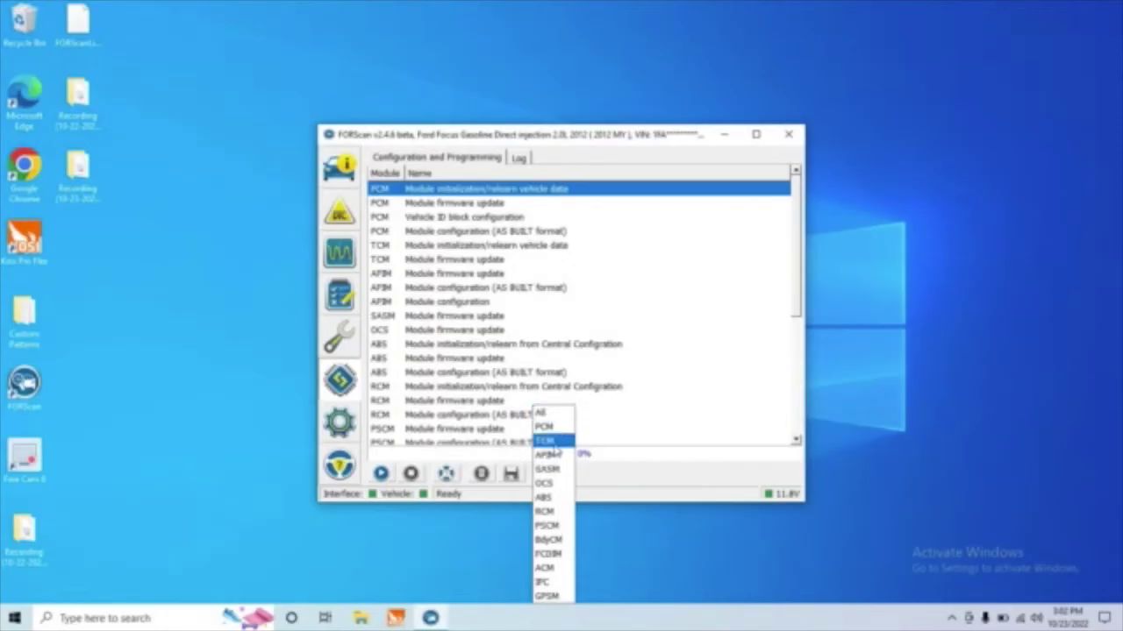
pyautogui.click(551, 442)
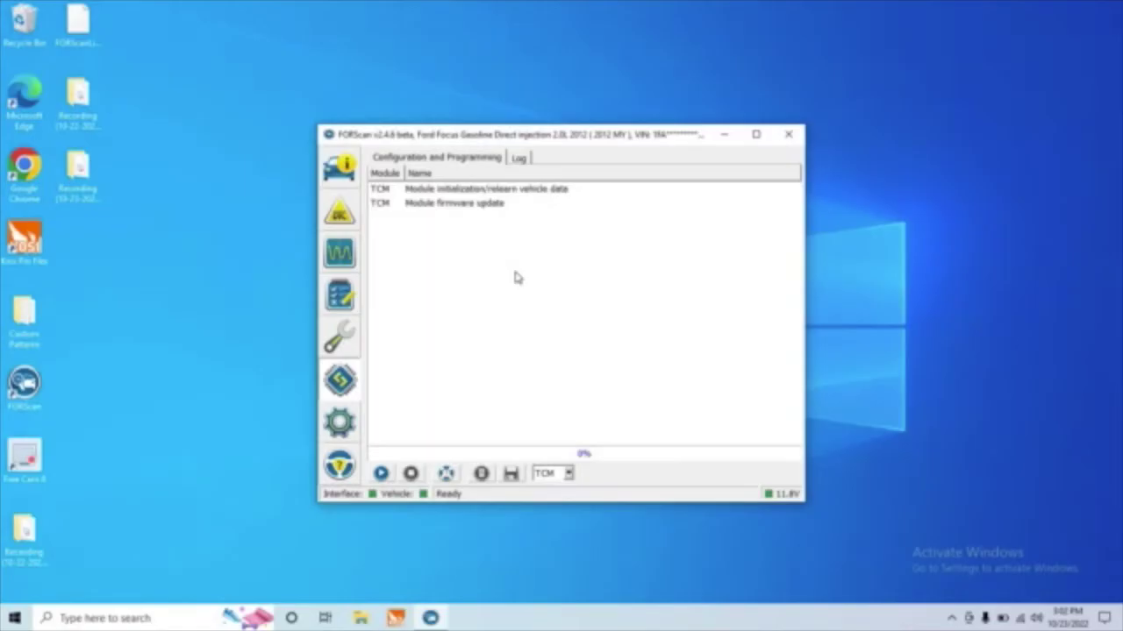
pyautogui.click(485, 208)
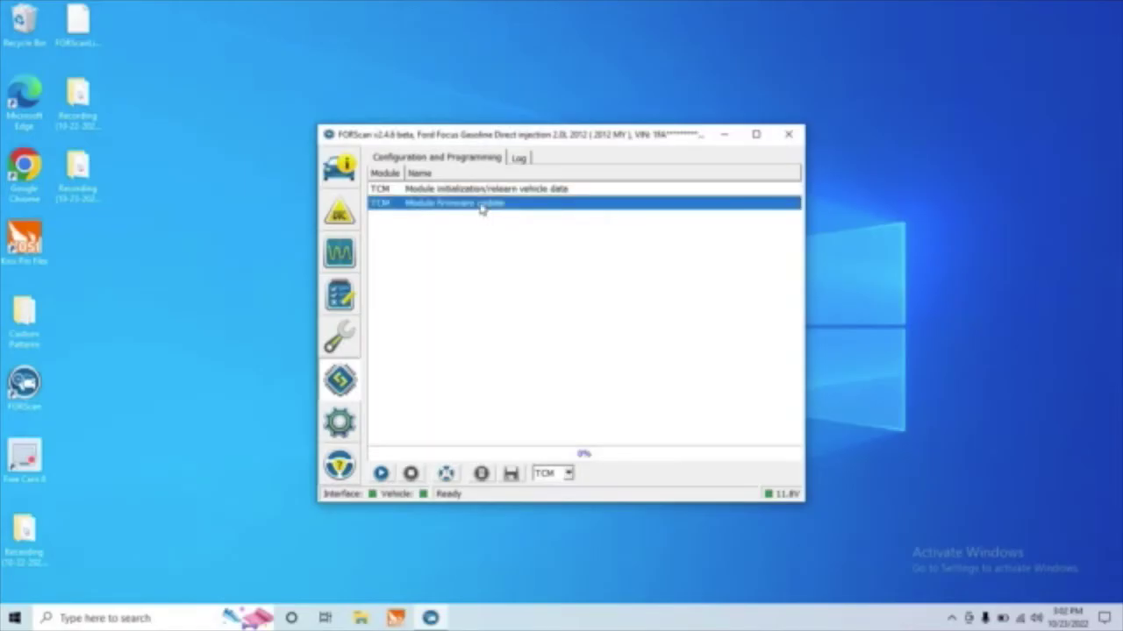
pyautogui.click(381, 474)
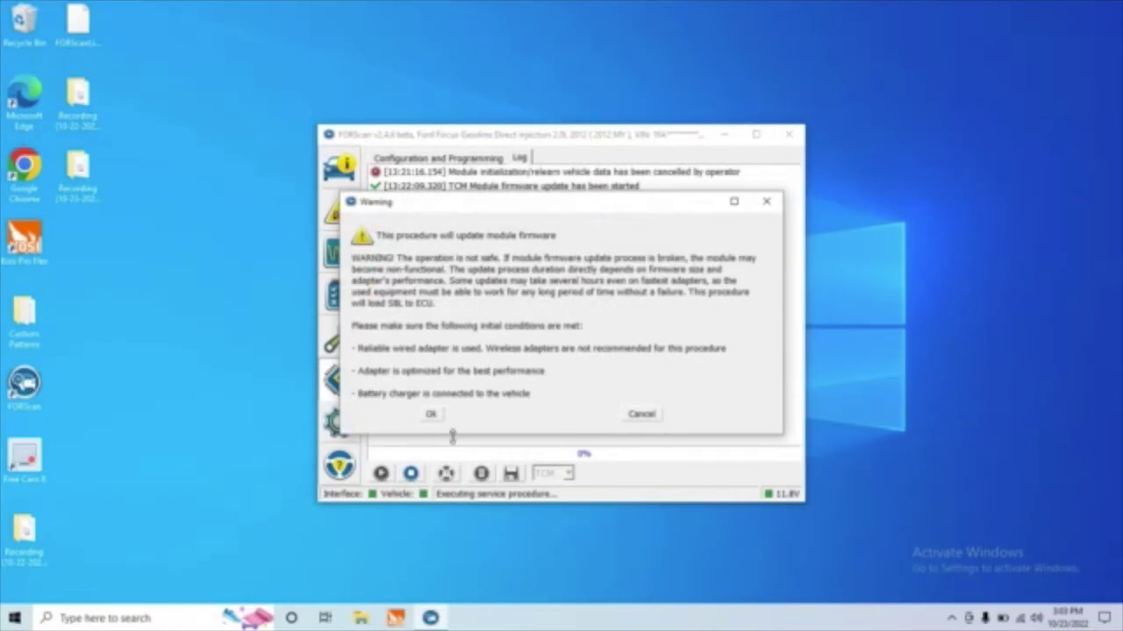
pyautogui.click(440, 417)
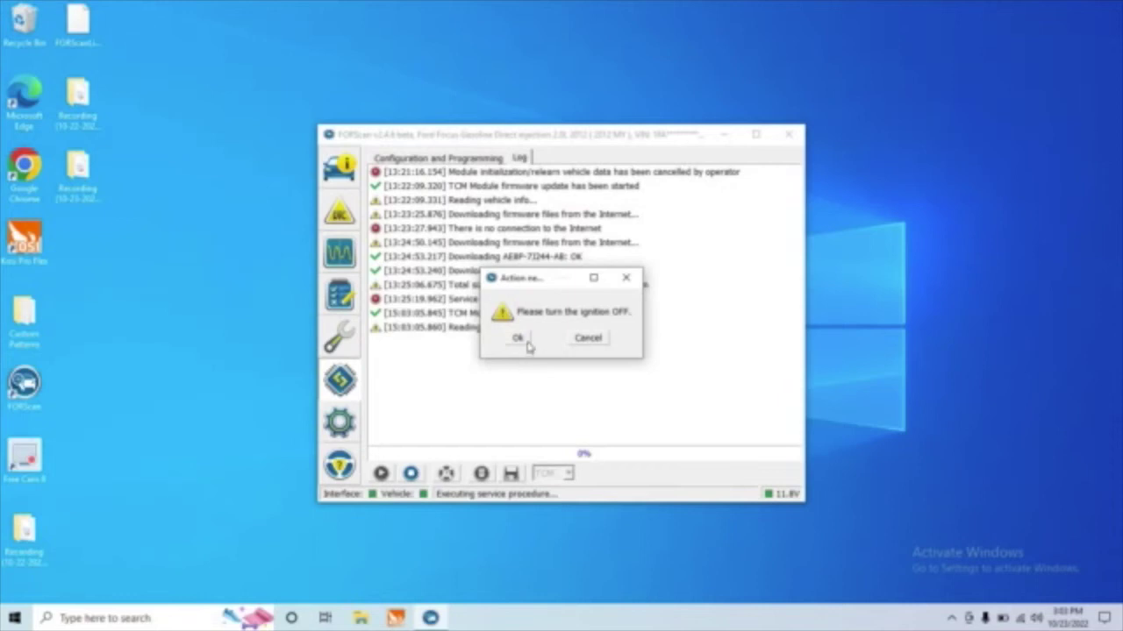
pyautogui.click(525, 341)
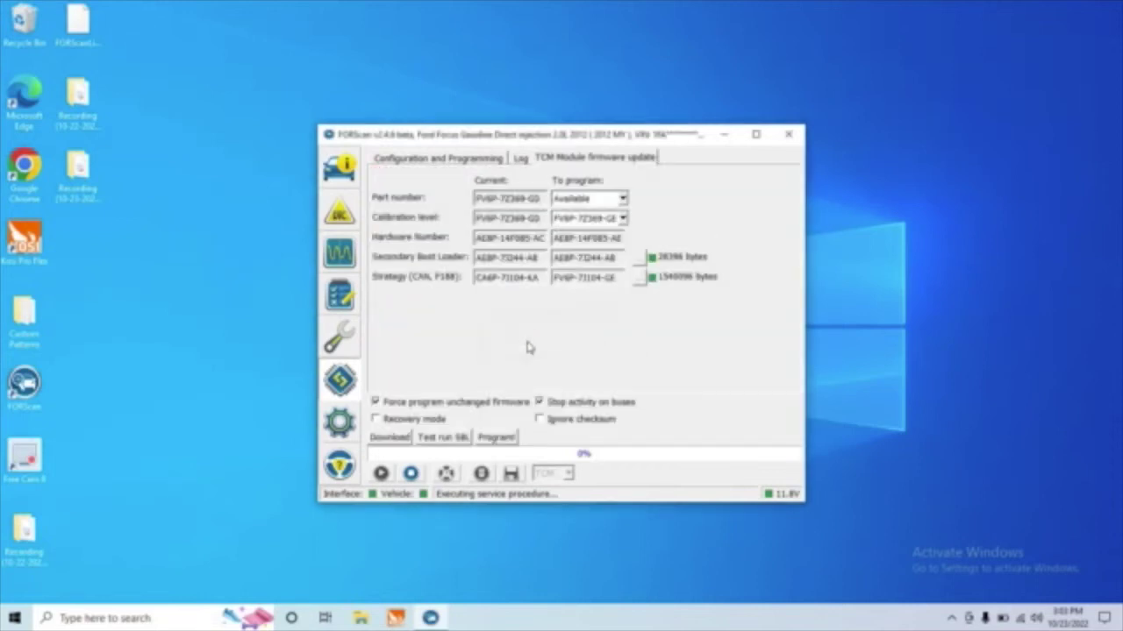
# - Program the TCM with the Available part number option and calibration FV6P-7Z369-GE, confirming the ignition-on and final warning prompts
pyautogui.click(624, 220)
pyautogui.click(624, 220)
pyautogui.click(623, 199)
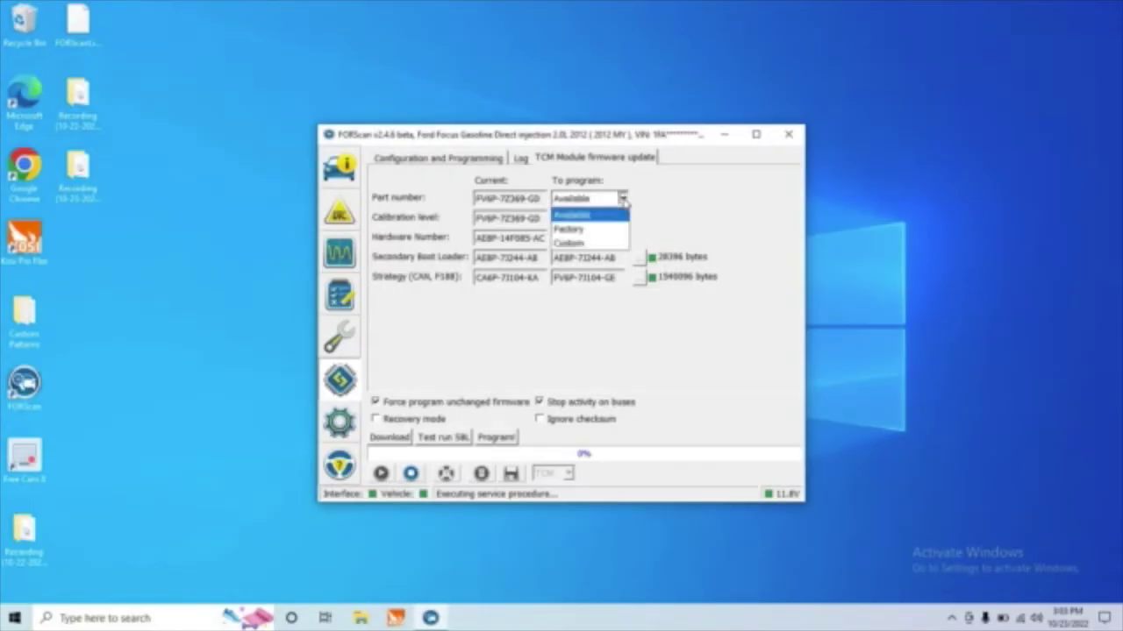
pyautogui.click(623, 201)
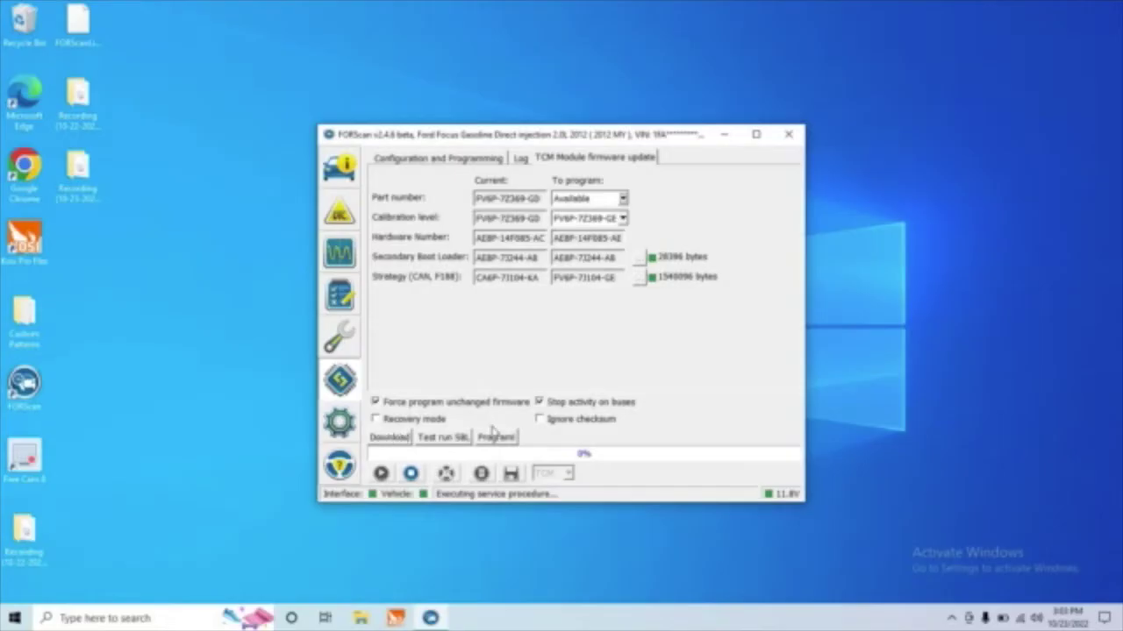
pyautogui.click(494, 438)
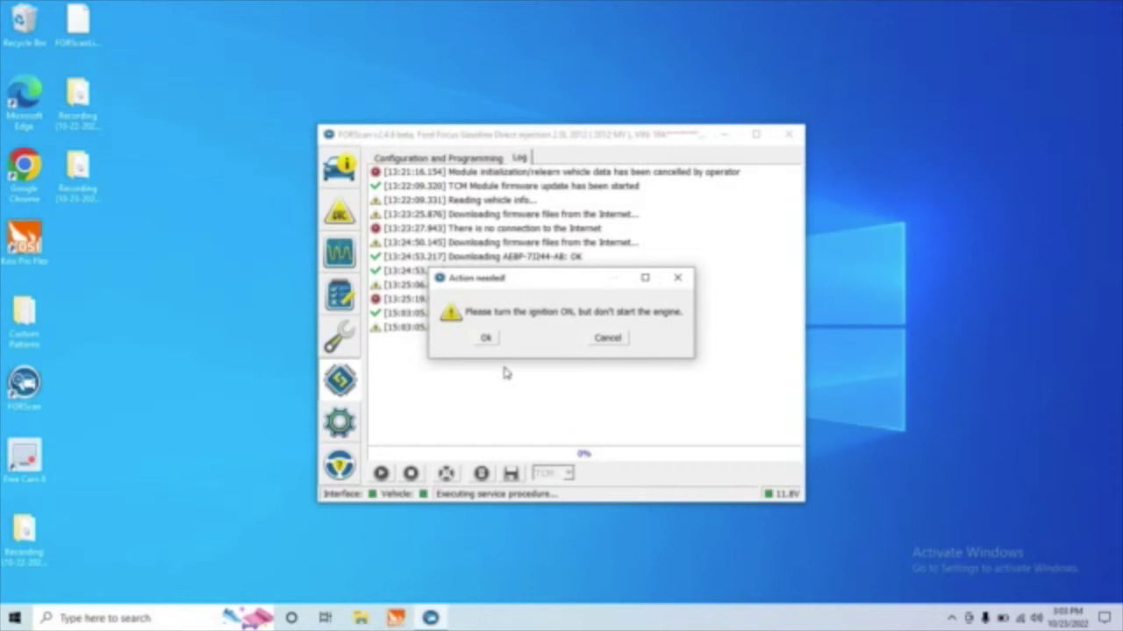
pyautogui.click(485, 338)
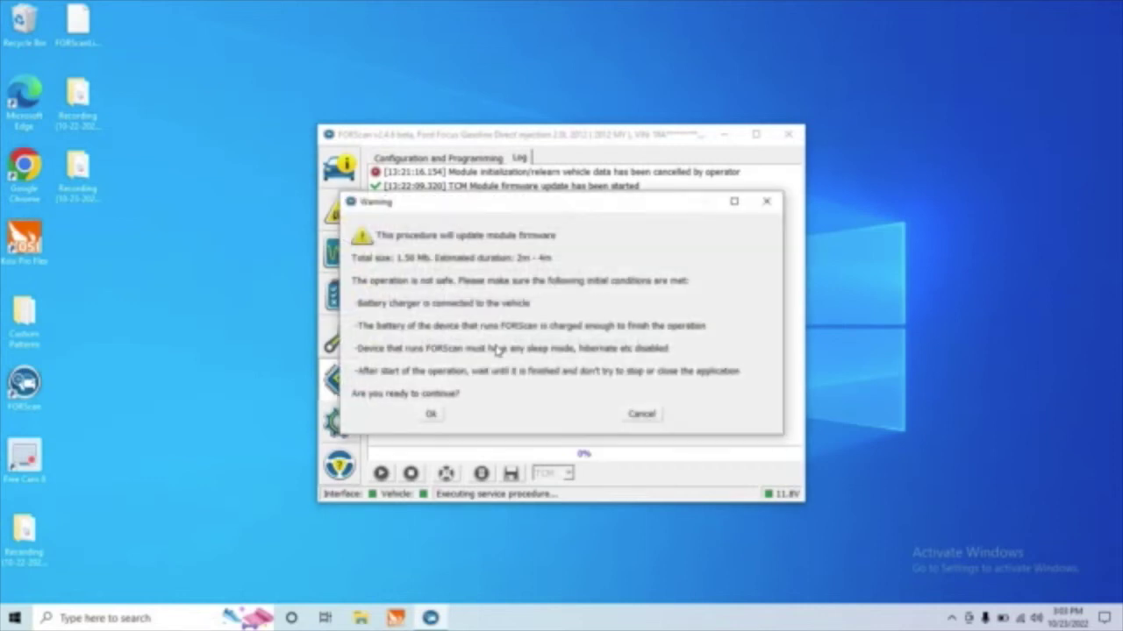
pyautogui.click(430, 417)
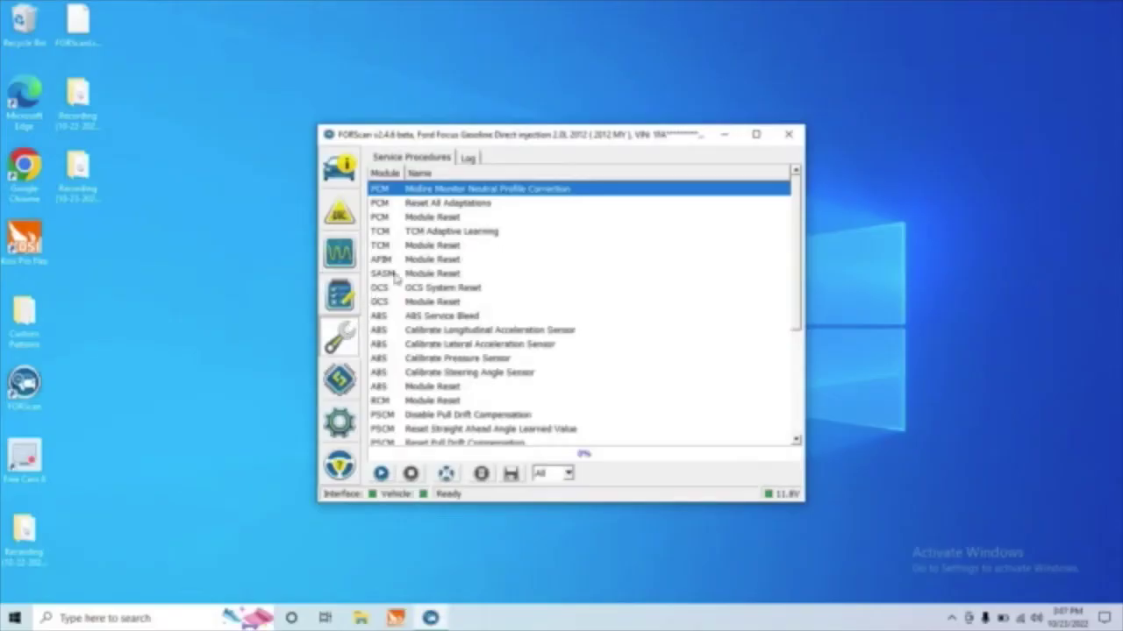
# - Start the TCM Adaptive Learning service procedure and accept its initial-conditions warning
pyautogui.click(424, 231)
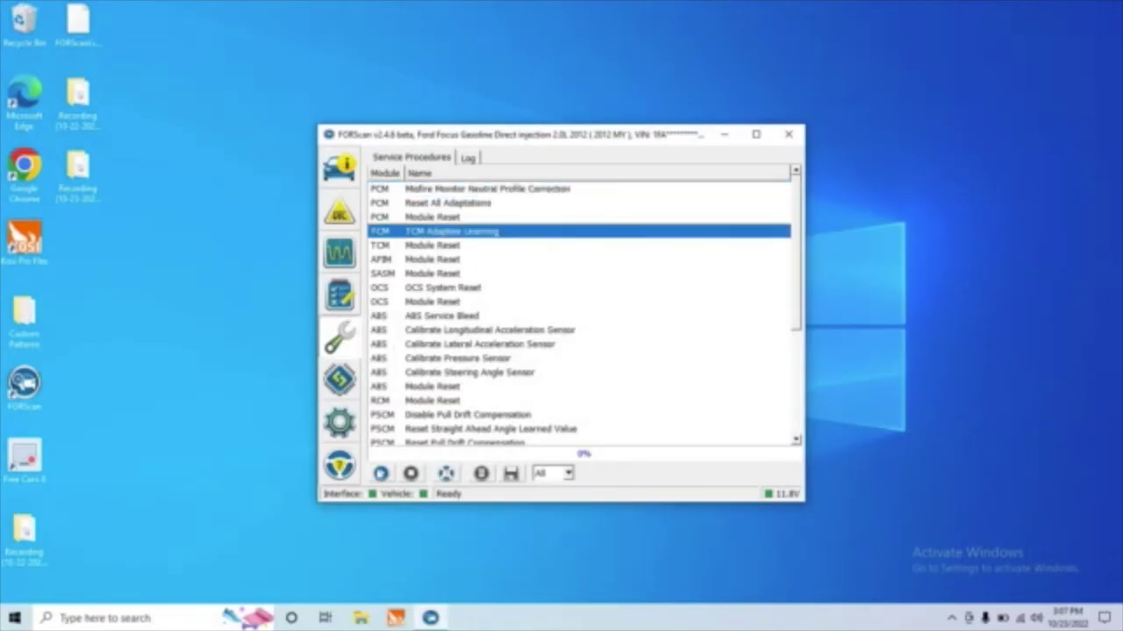
pyautogui.click(381, 473)
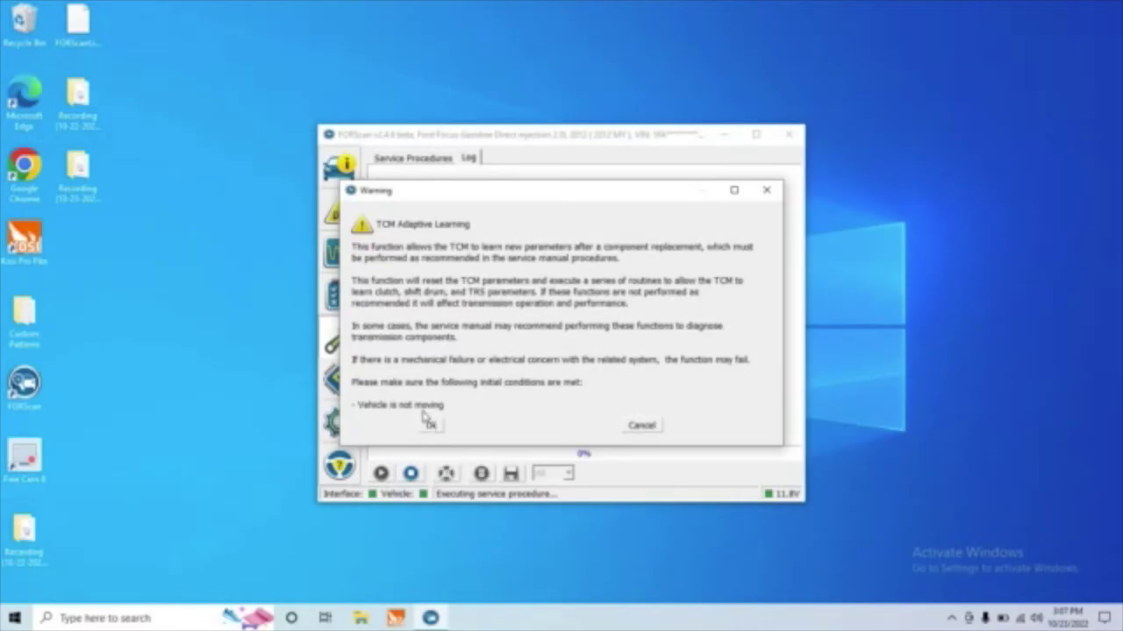
pyautogui.click(430, 423)
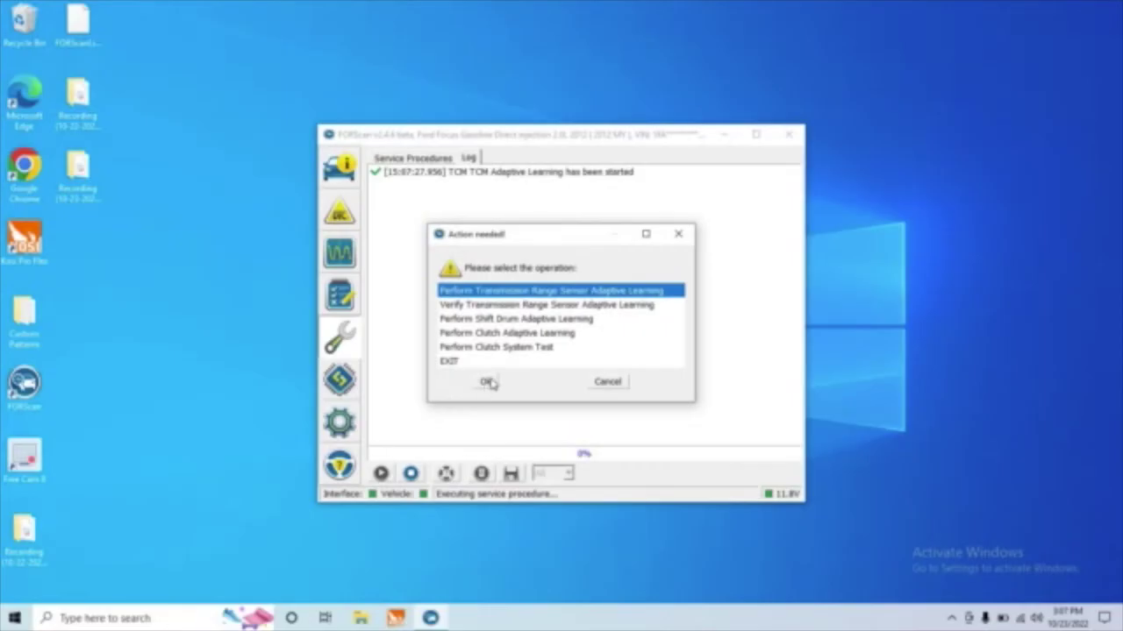
# - Perform Transmission Range Sensor Adaptive Learning, confirming the gear selector in Park, Reverse, Neutral, Drive and Low/Sport, and acknowledge the result
pyautogui.click(487, 382)
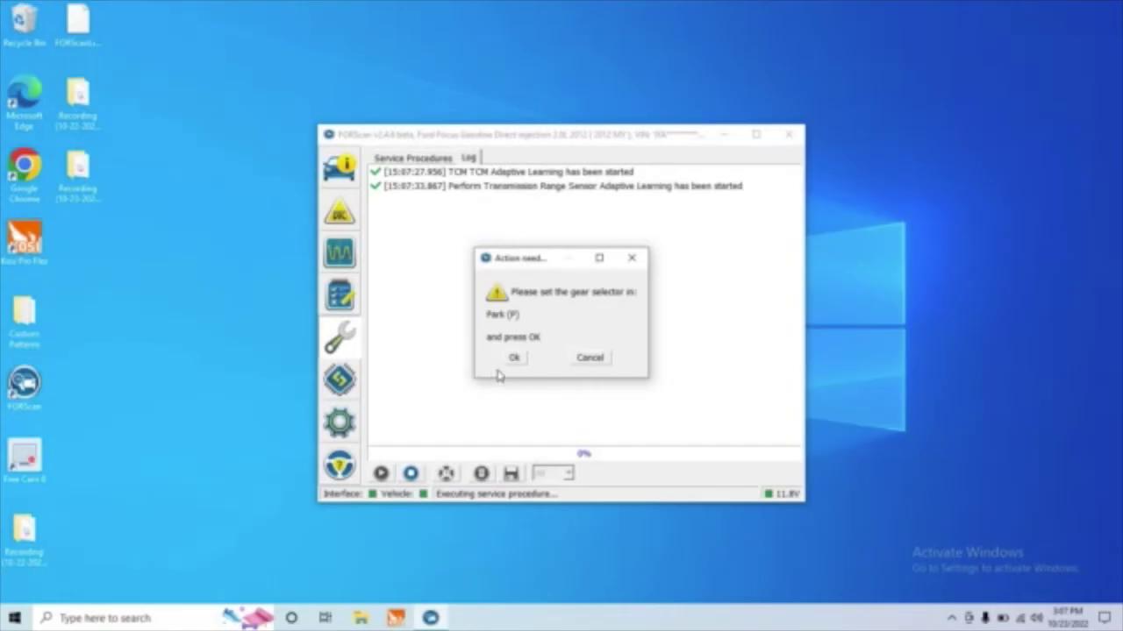
pyautogui.click(511, 359)
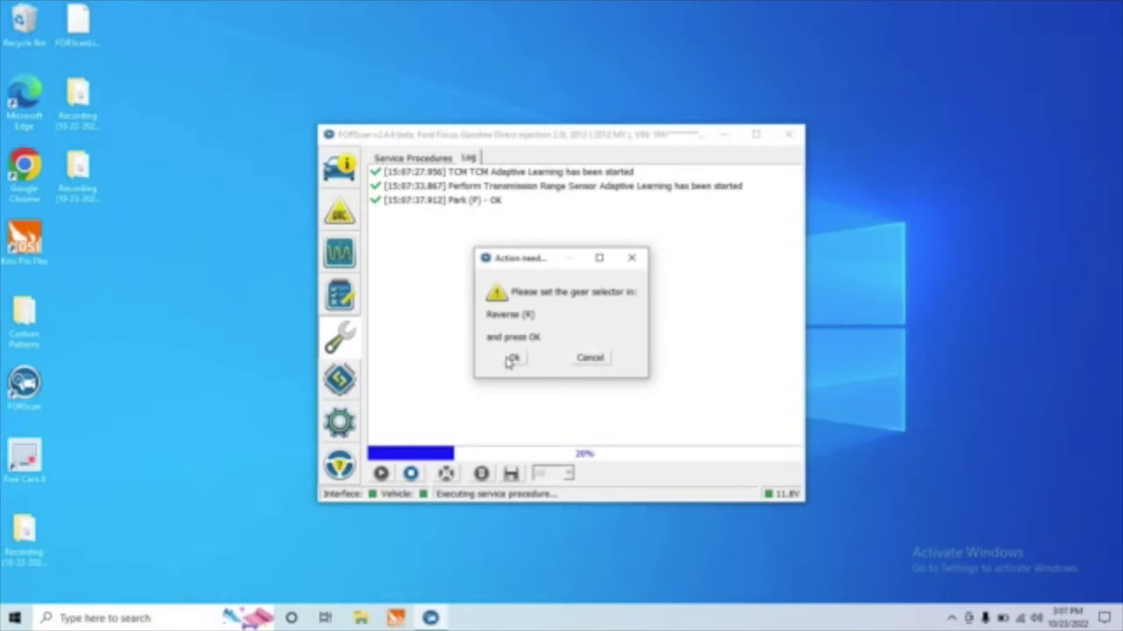
pyautogui.click(511, 360)
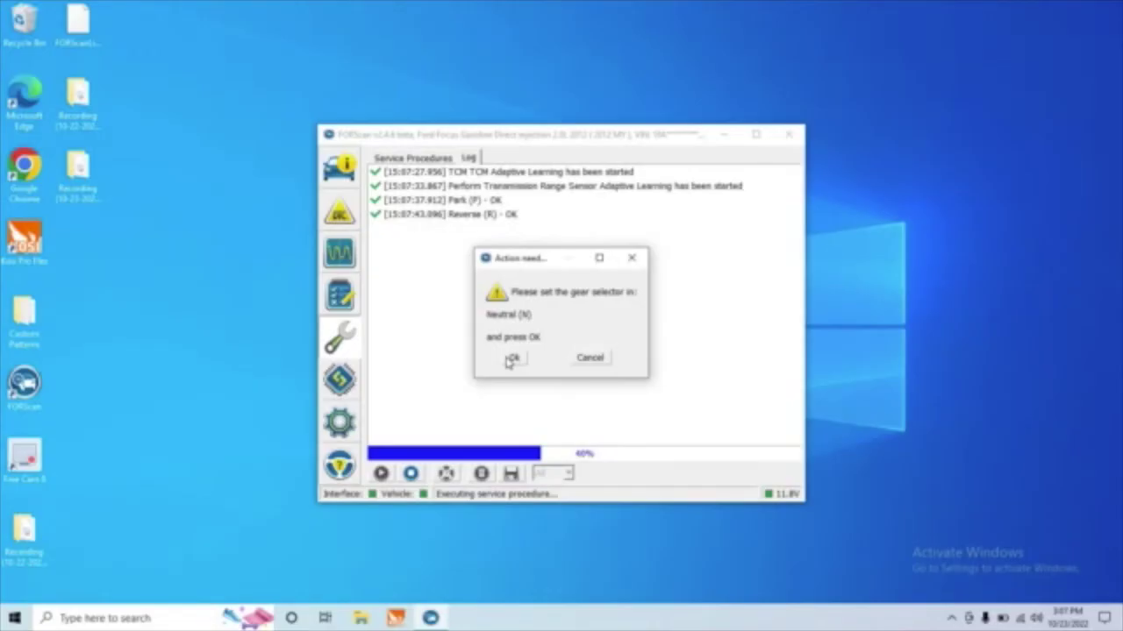
pyautogui.click(511, 359)
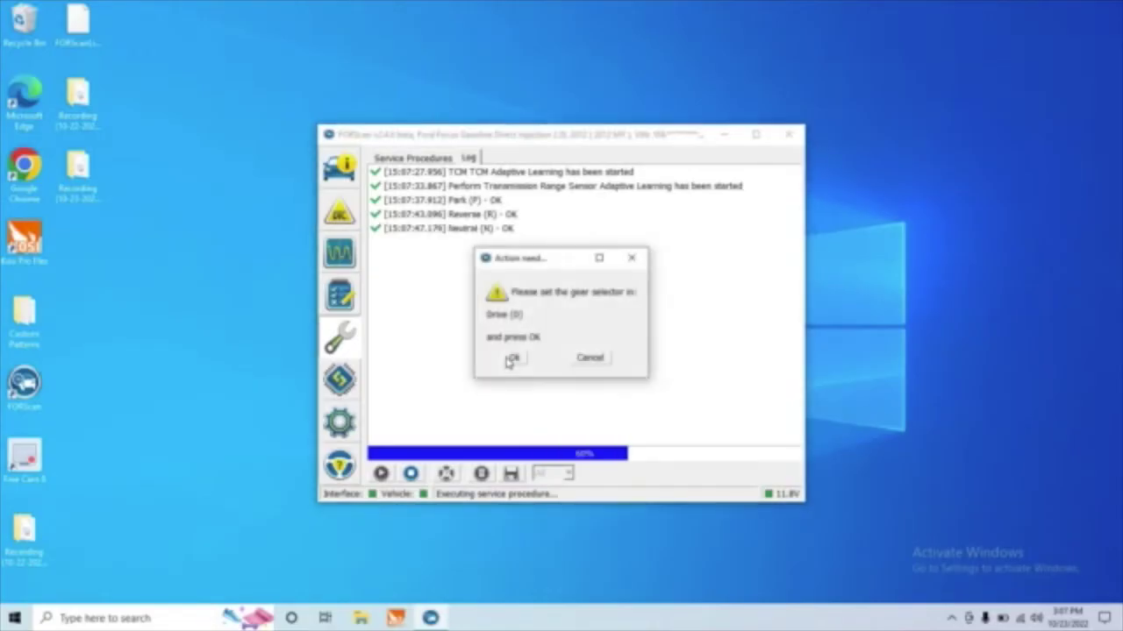
pyautogui.click(511, 359)
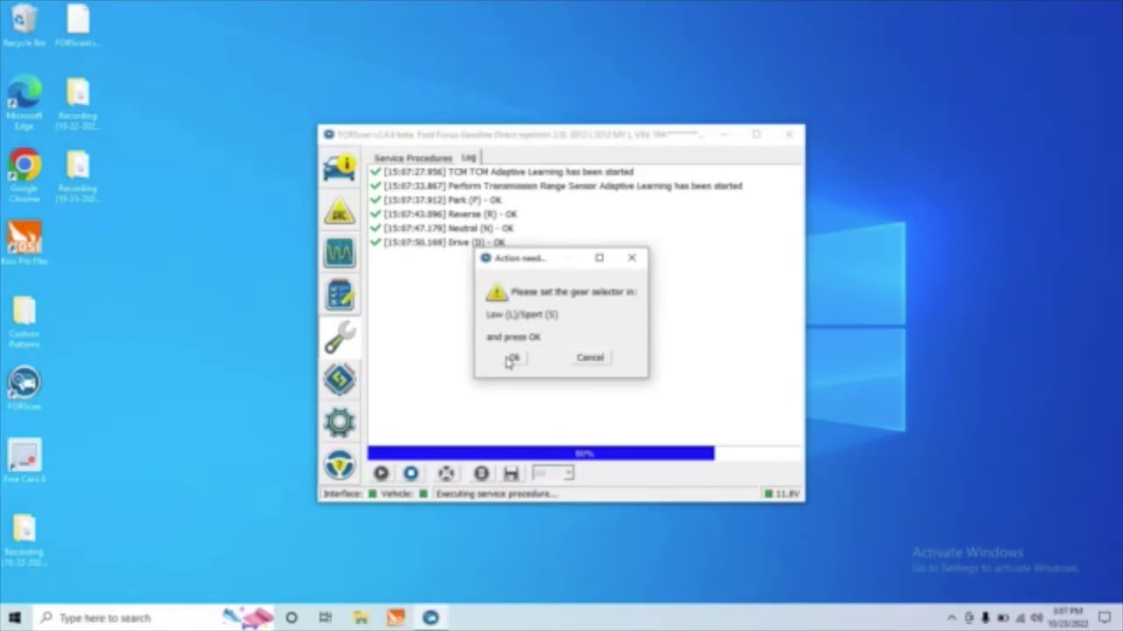
pyautogui.click(511, 359)
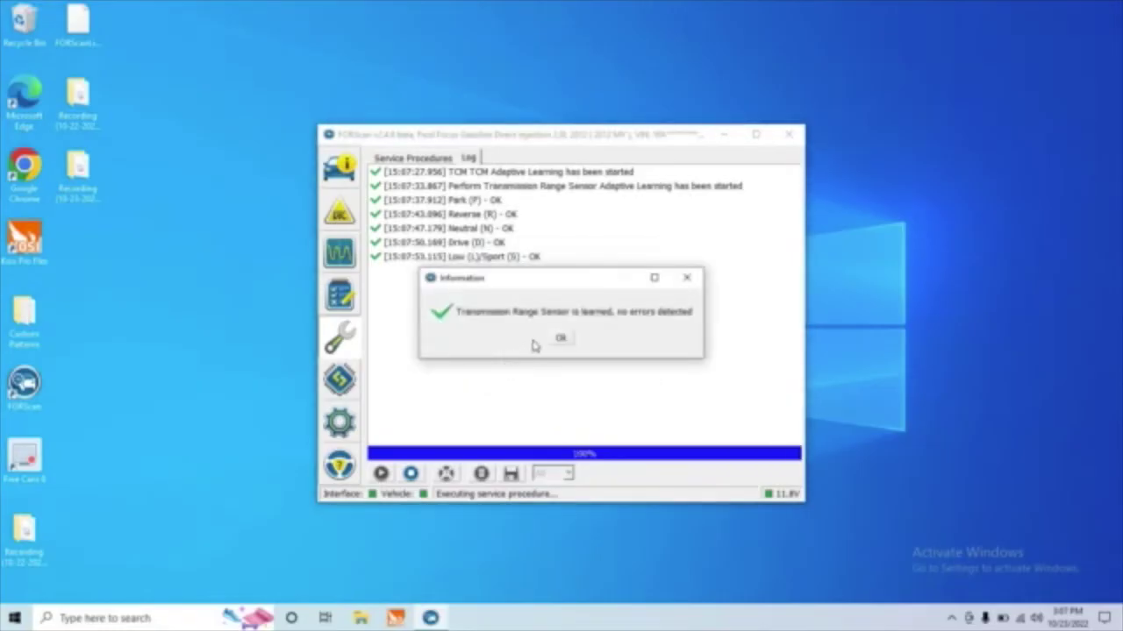
pyautogui.click(560, 340)
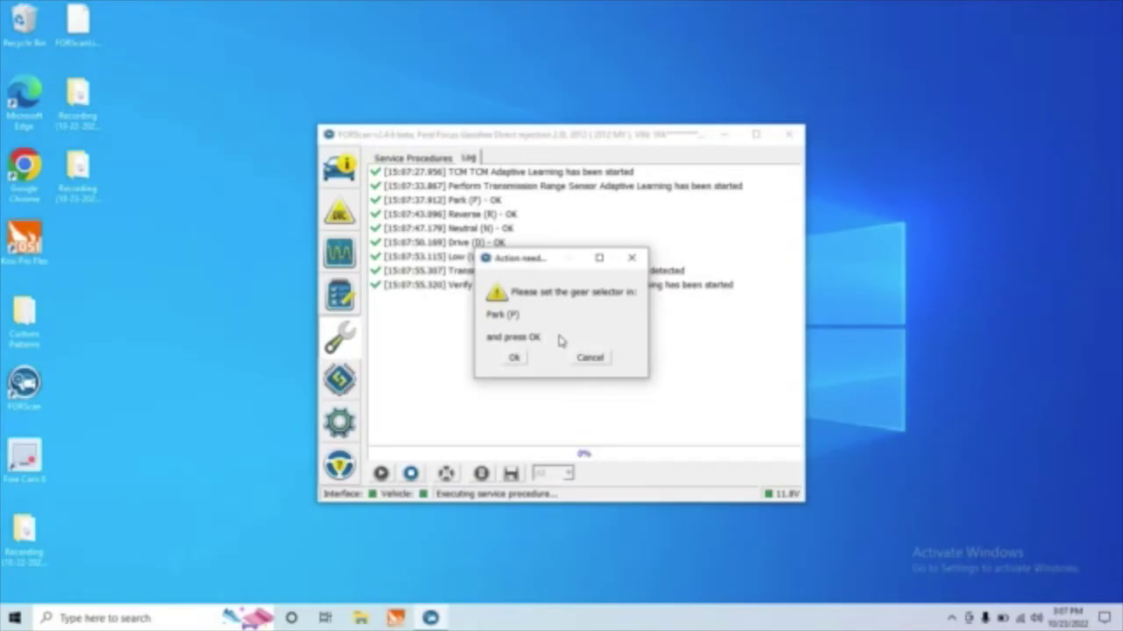
# - Complete the sensor verification that follows learning by confirming Park through Low/Sport and back to Park, and confirm the ignition-off and ignition-on prompts
pyautogui.click(515, 359)
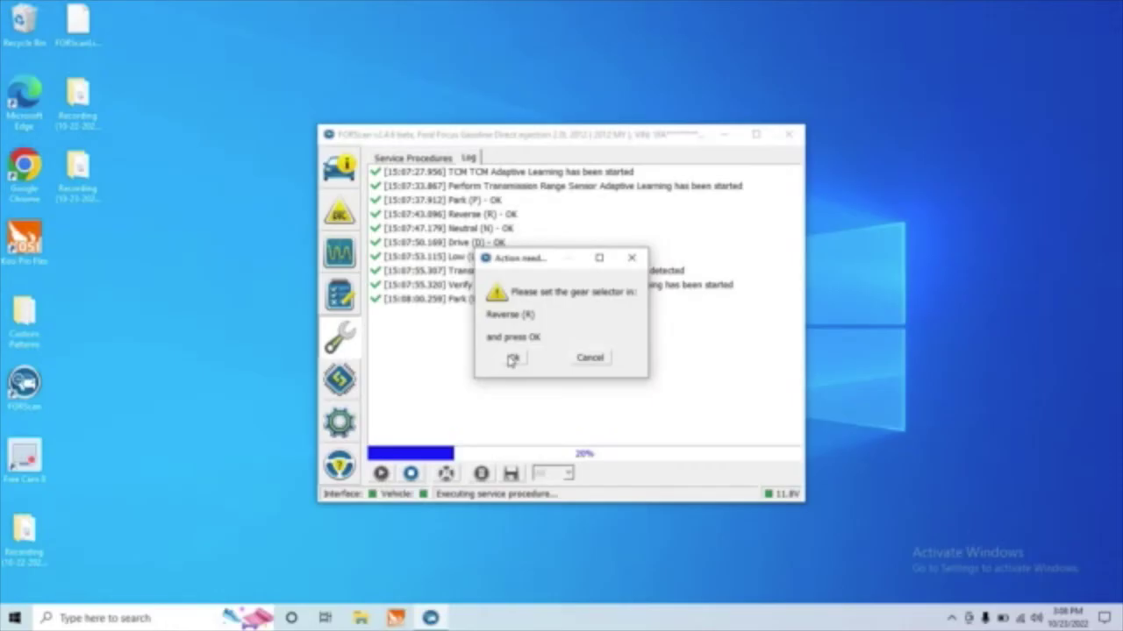
pyautogui.click(513, 359)
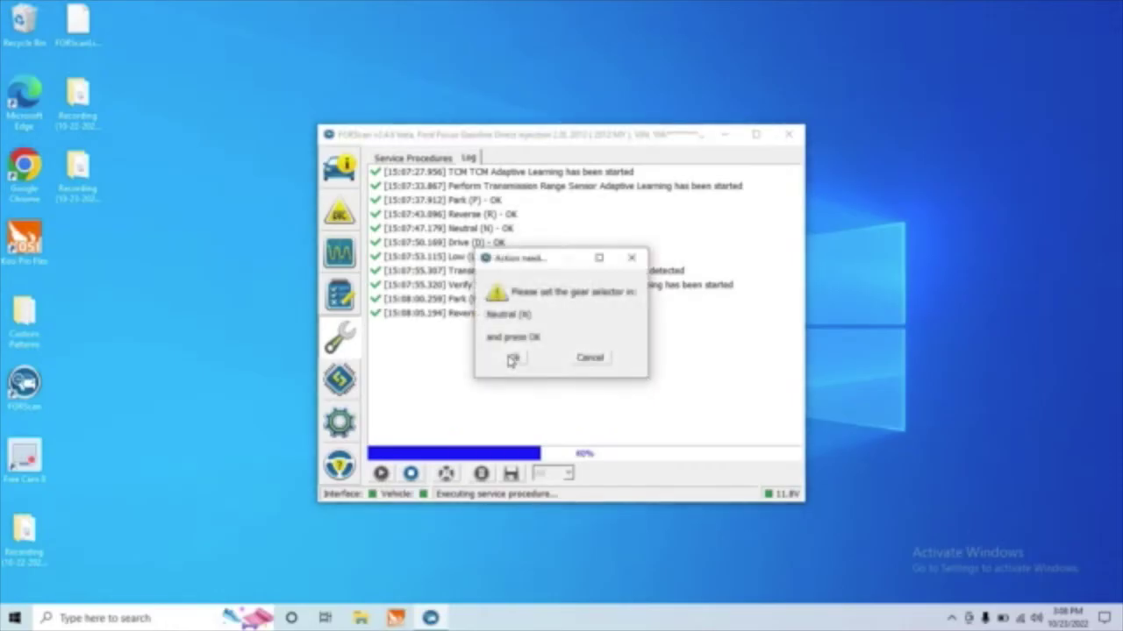
pyautogui.click(513, 360)
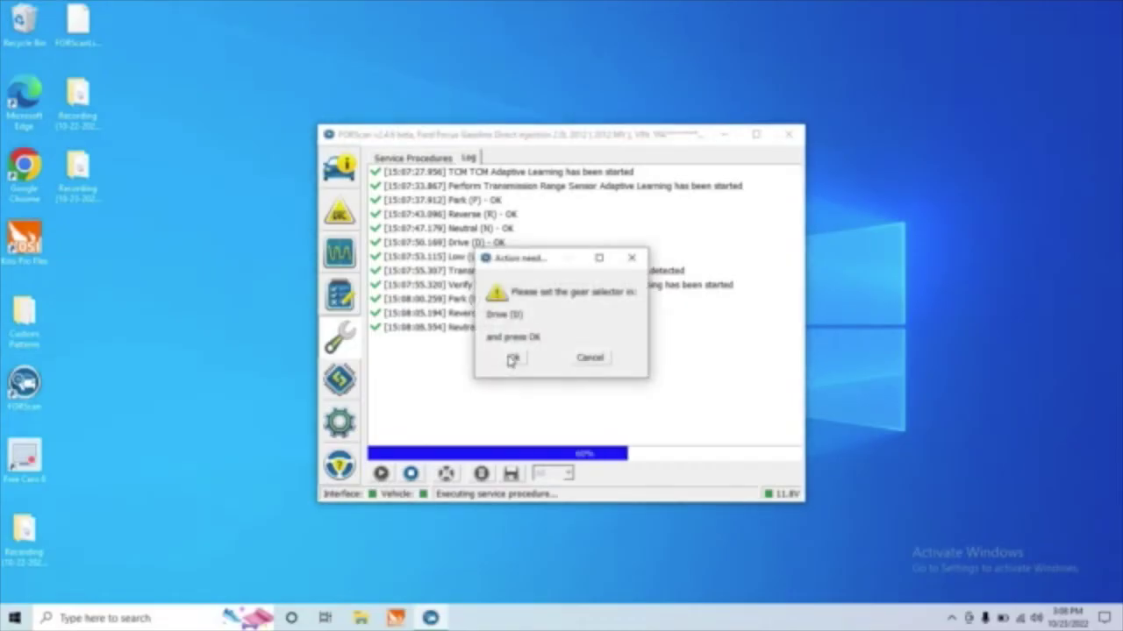
pyautogui.click(513, 360)
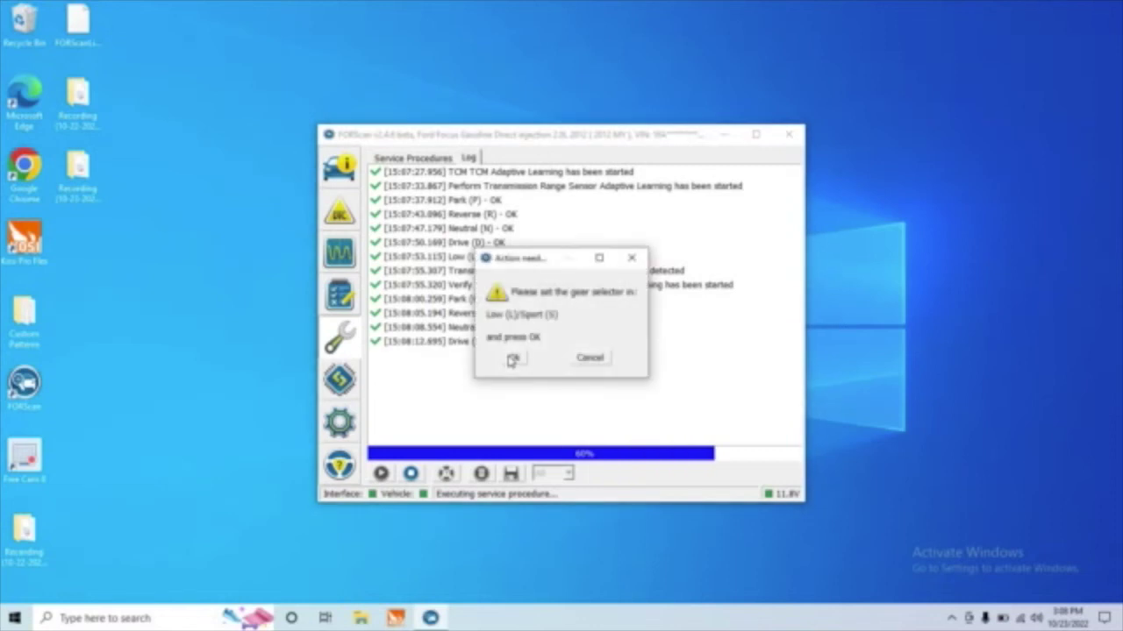
pyautogui.click(513, 359)
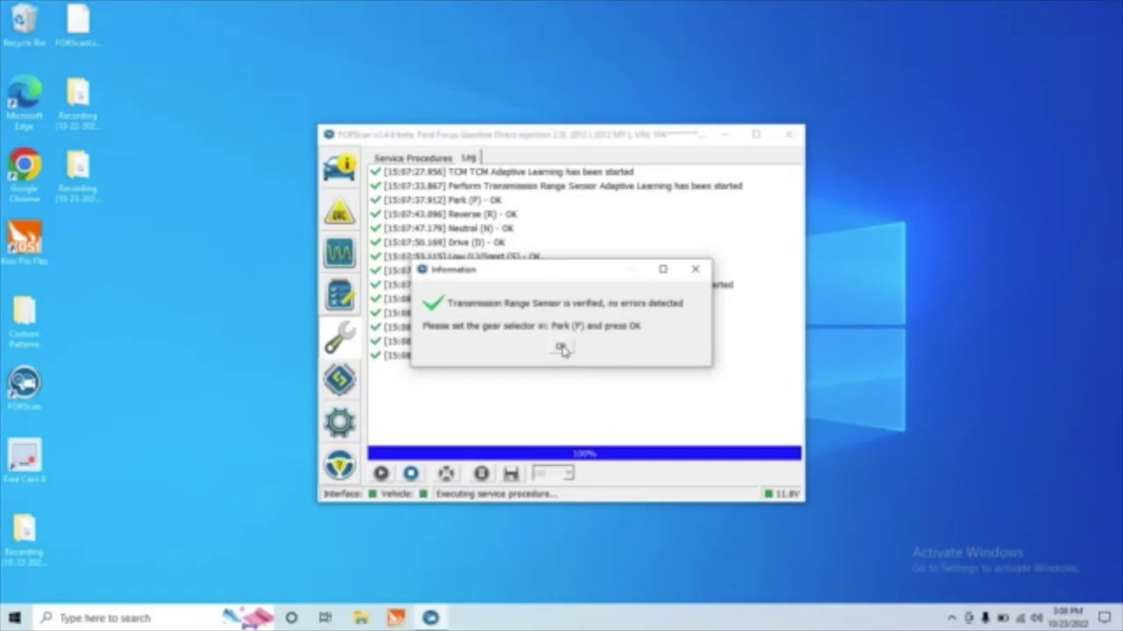
pyautogui.click(561, 348)
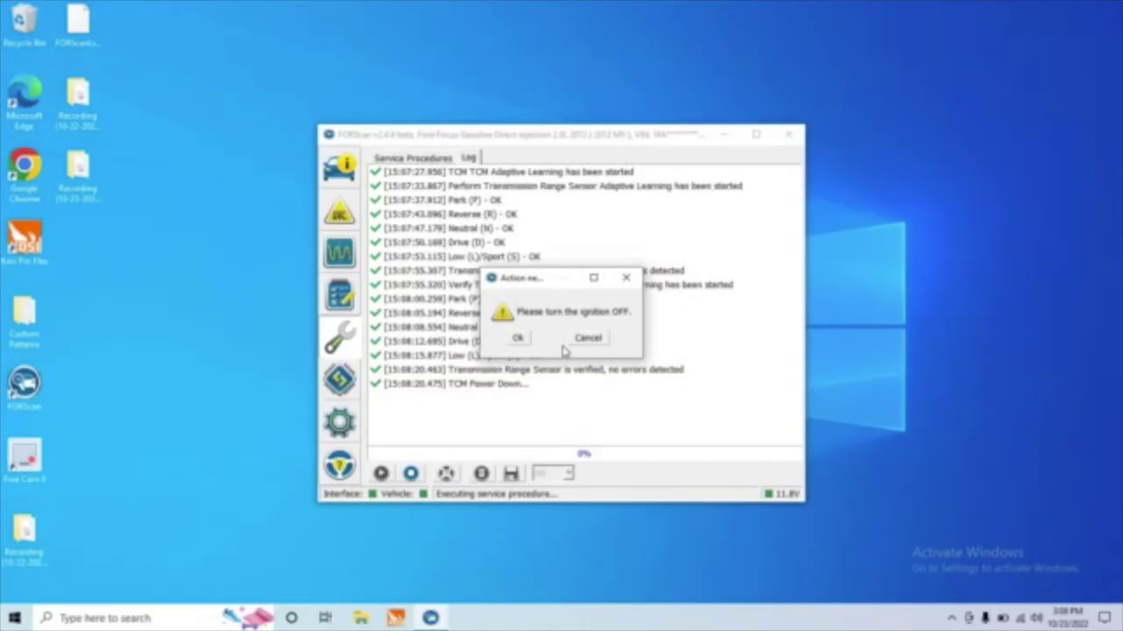
pyautogui.click(526, 339)
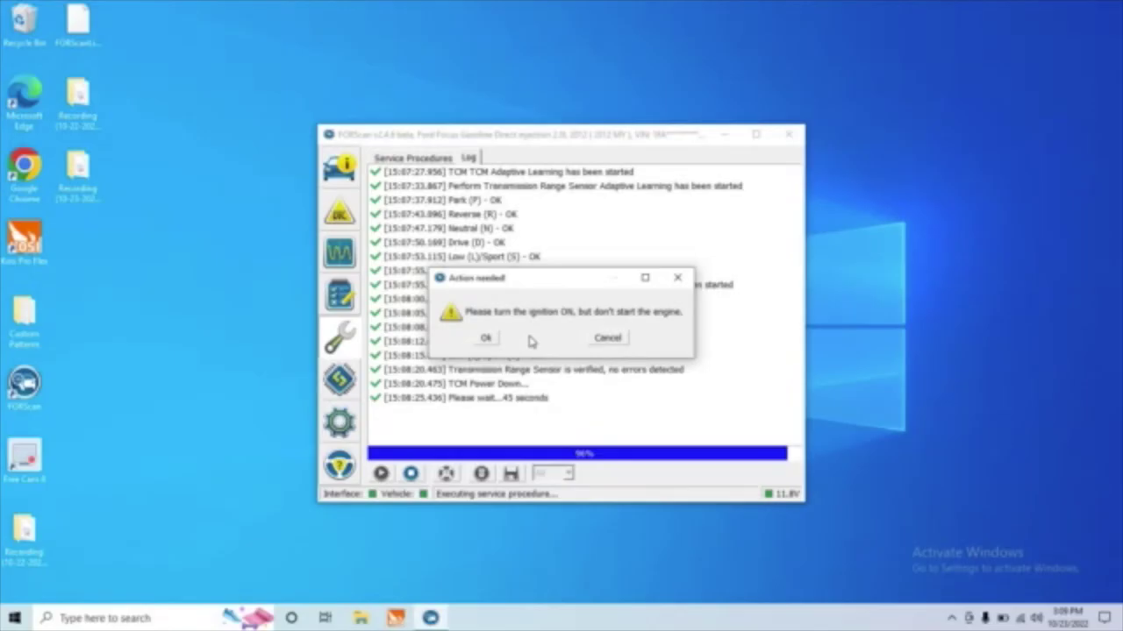
pyautogui.click(488, 339)
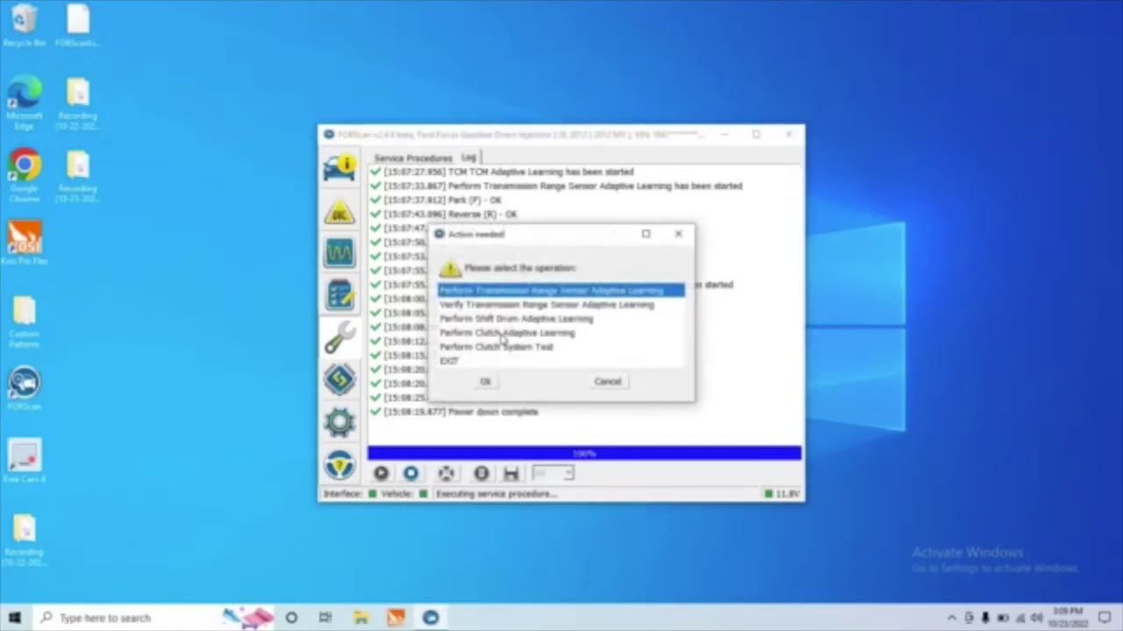
# - Run Verify Transmission Range Sensor Adaptive Learning as a separate operation, confirming each selector position from Park to Low/Sport and the return to Park
pyautogui.click(529, 307)
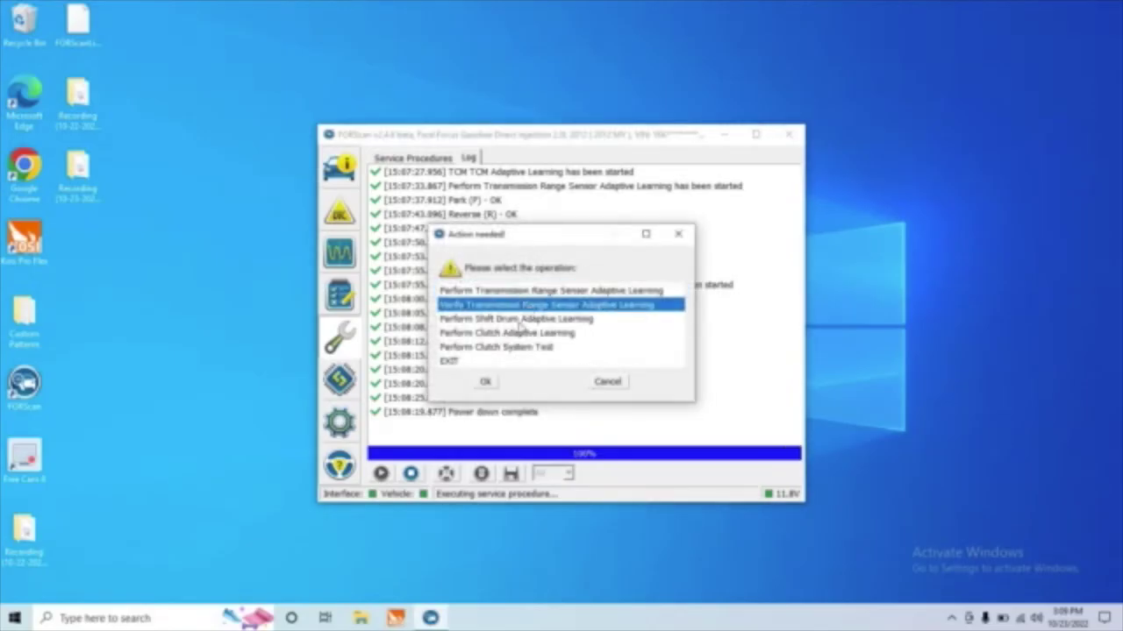
pyautogui.click(488, 384)
pyautogui.click(515, 358)
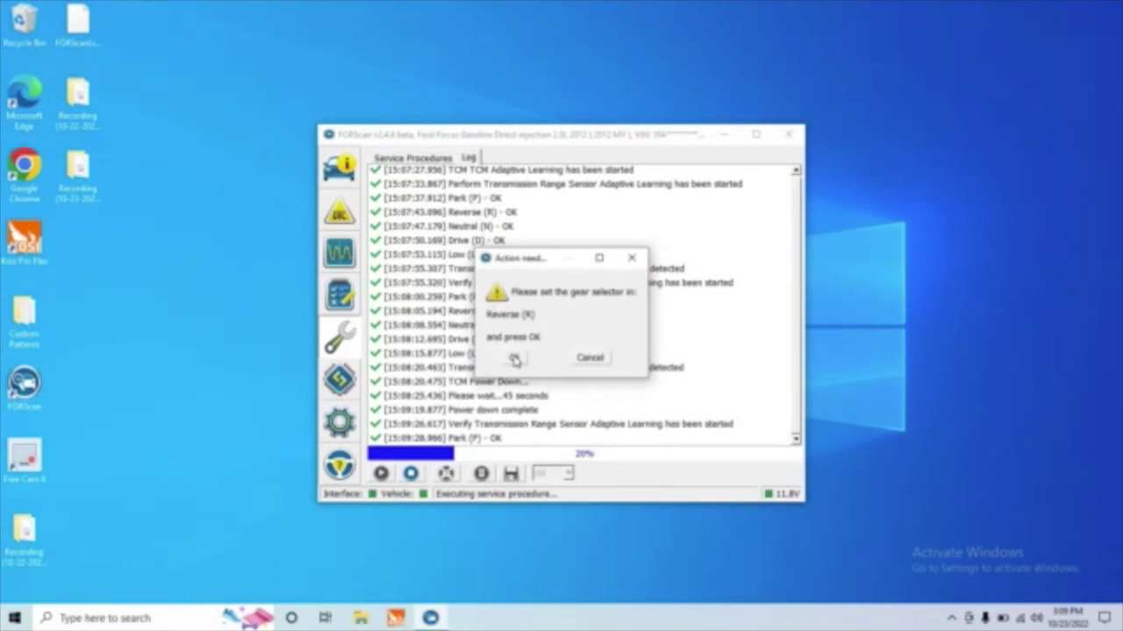
pyautogui.click(515, 359)
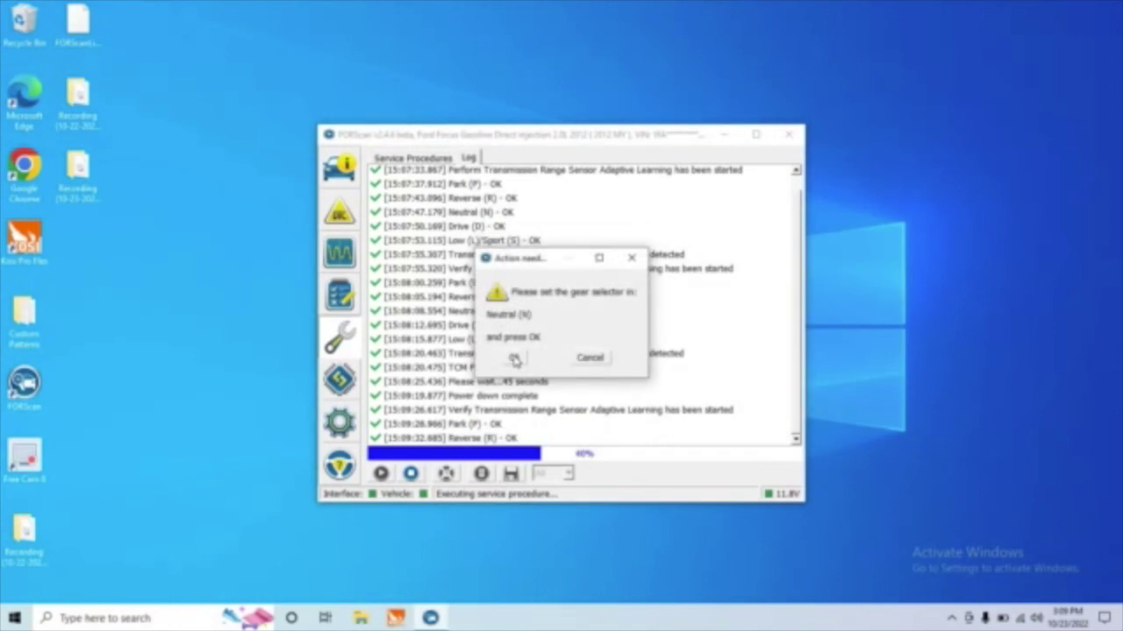
pyautogui.click(515, 358)
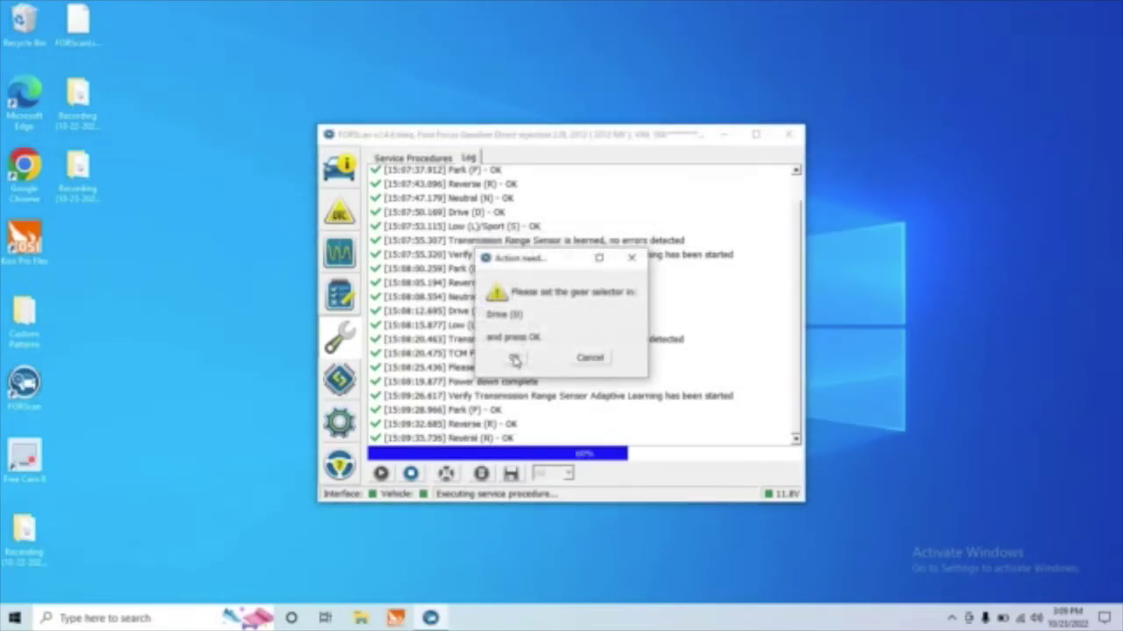
pyautogui.click(515, 358)
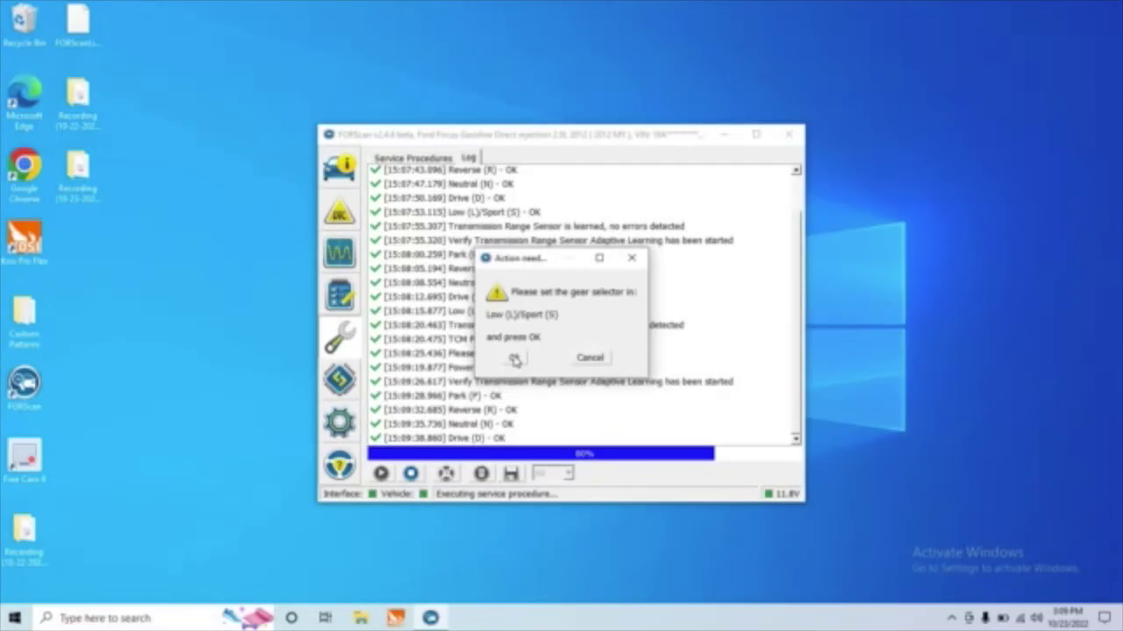
pyautogui.click(514, 358)
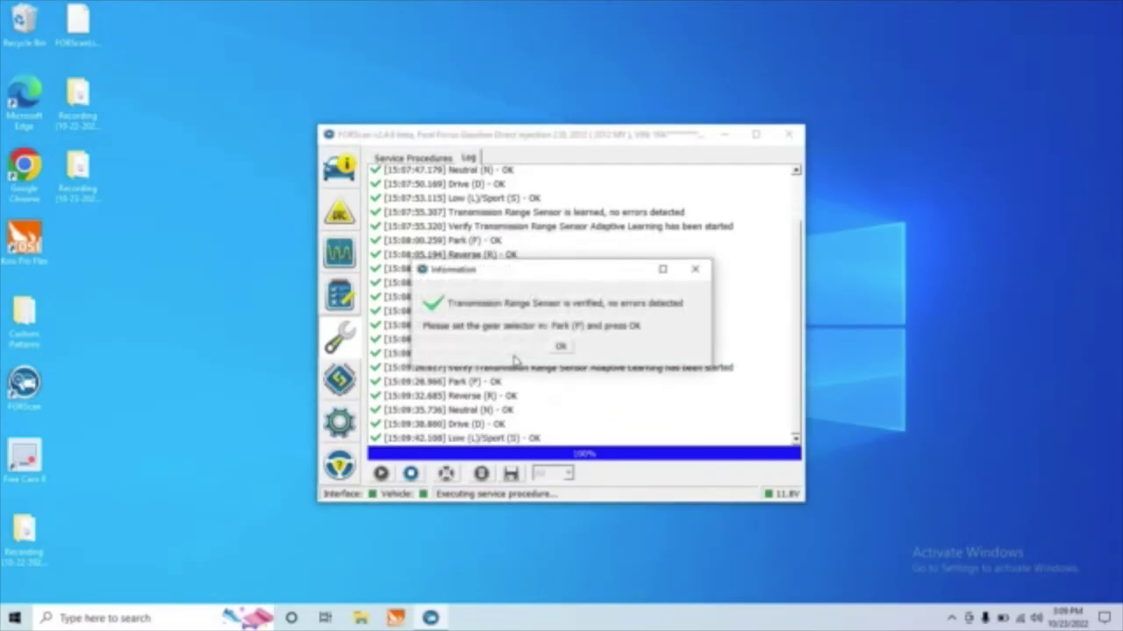
pyautogui.click(561, 347)
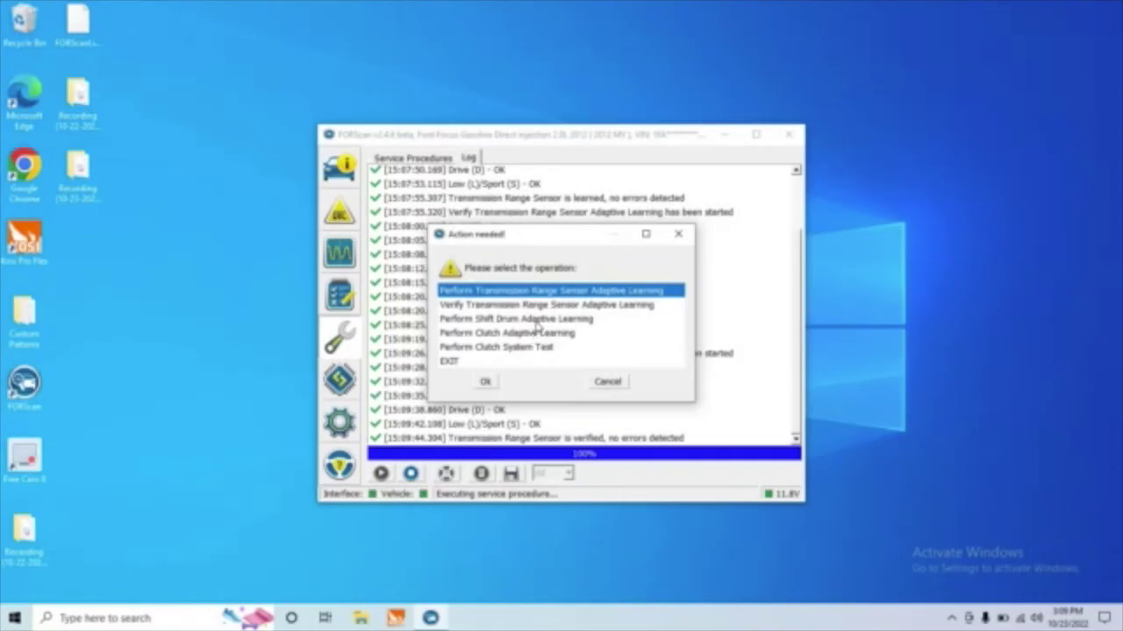
# - Perform Shift Drum Adaptive Learning with the Park and brake-pedal conditions accepted, and confirm the ignition-off and ignition-on prompts
pyautogui.click(536, 321)
pyautogui.click(494, 381)
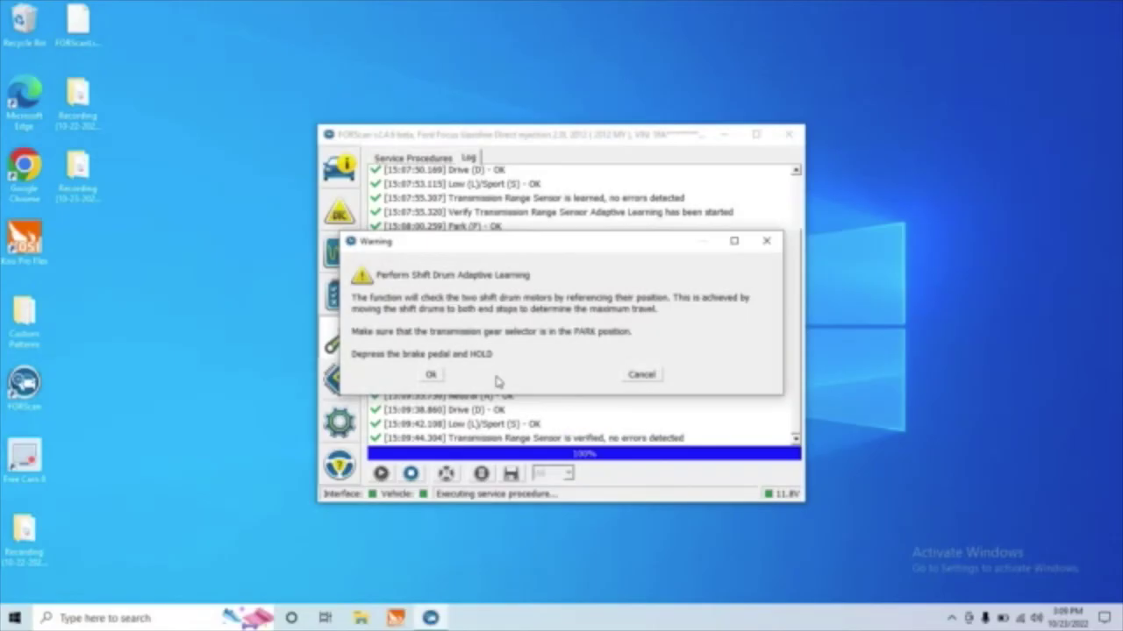
pyautogui.click(431, 375)
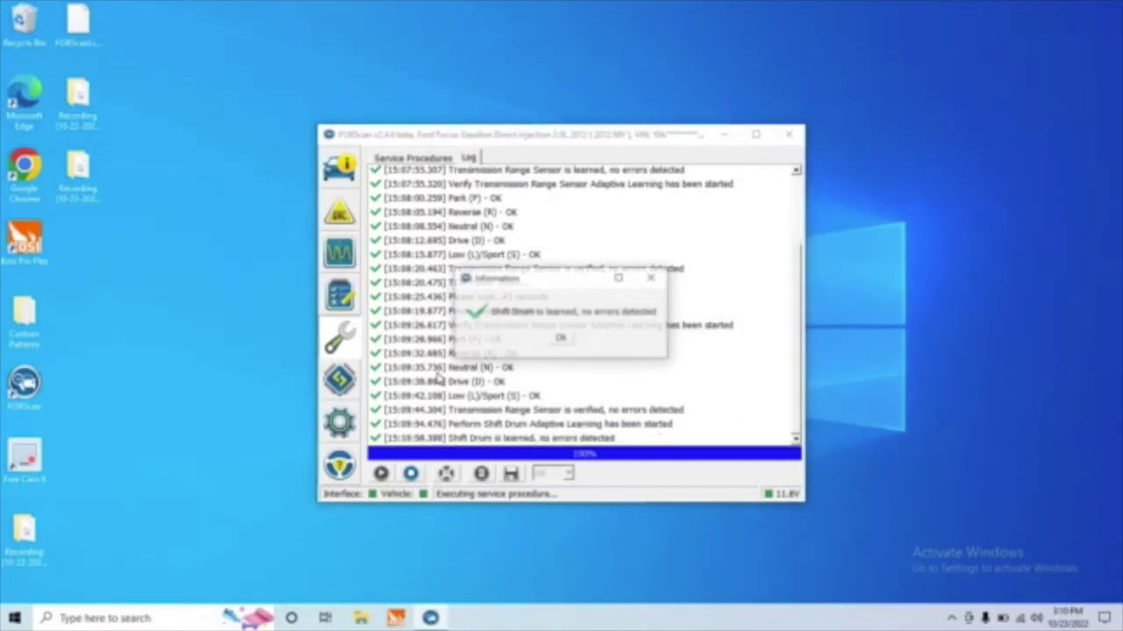
pyautogui.click(558, 339)
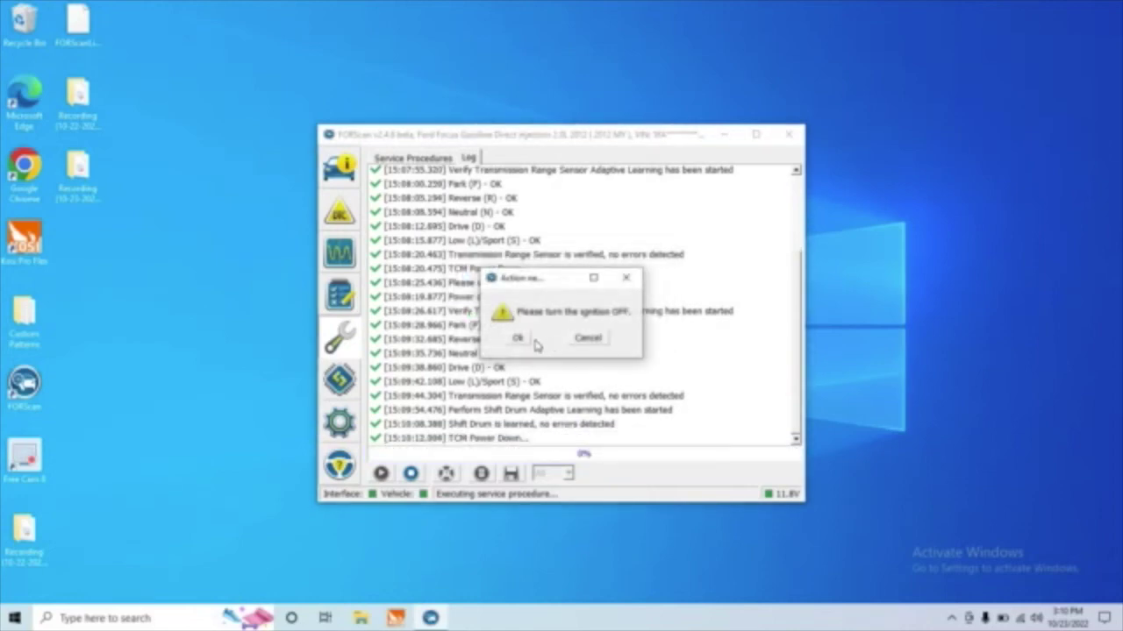
pyautogui.click(515, 338)
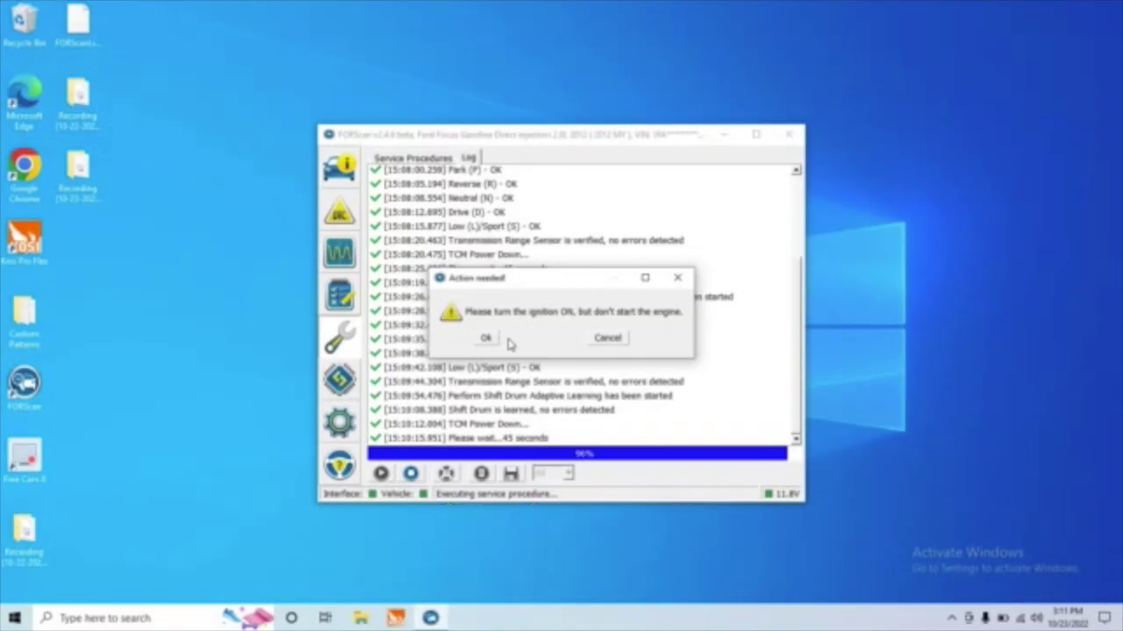
pyautogui.click(487, 338)
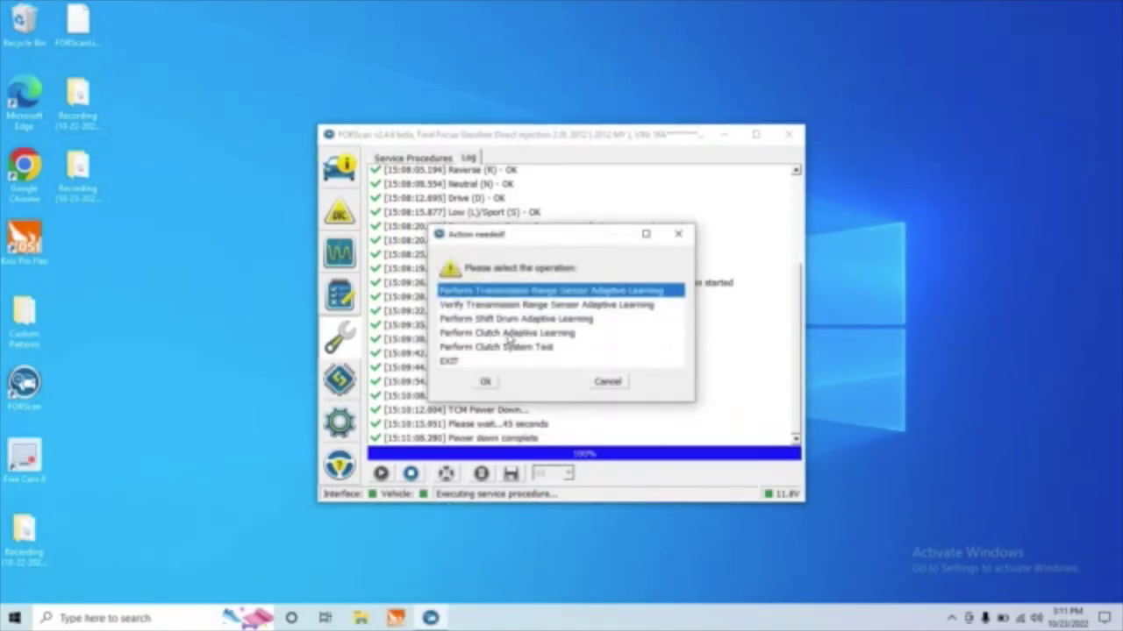
# - Perform Clutch Adaptive Learning, accepting the Park and brake-pedal conditions, engine idling, full-throttle hold, and the return to idle for touch point learning
pyautogui.click(511, 336)
pyautogui.click(487, 381)
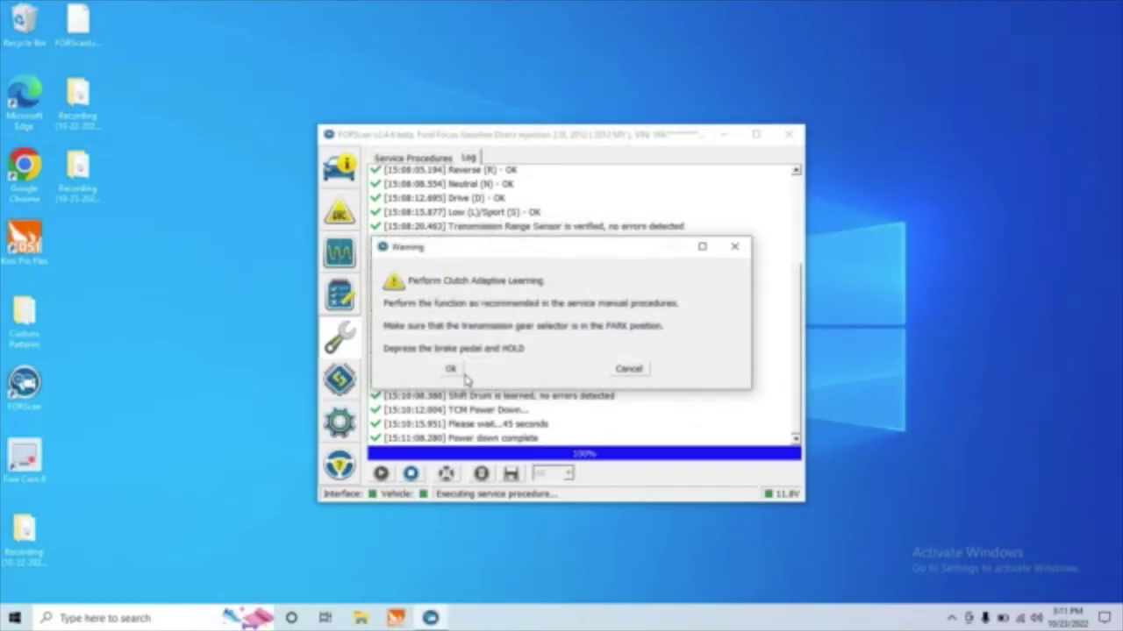
pyautogui.click(453, 369)
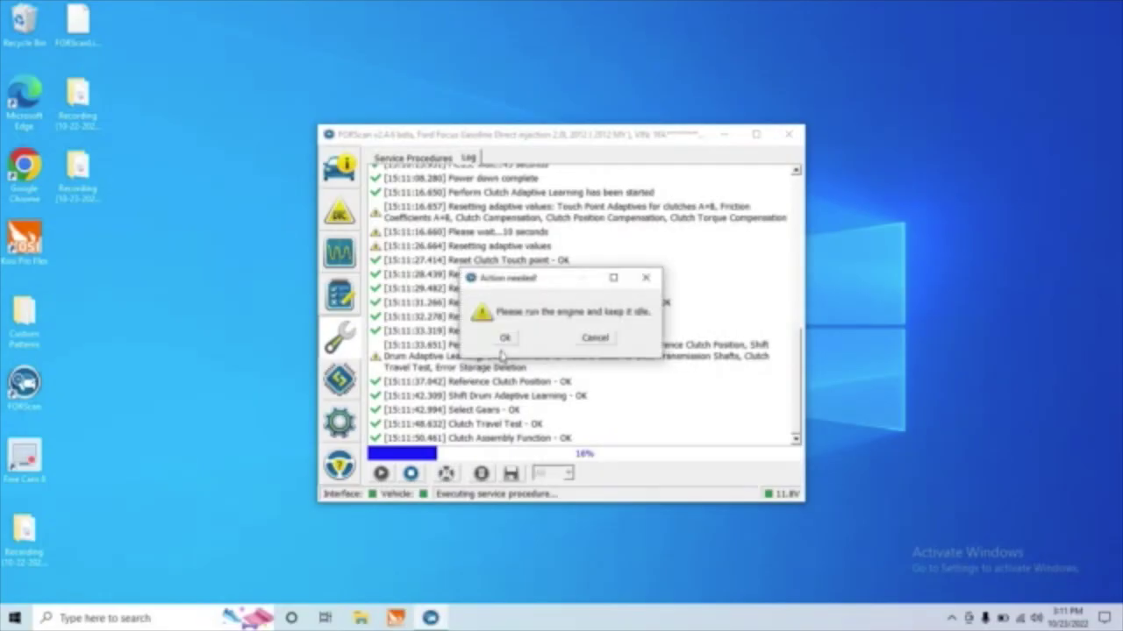
pyautogui.click(505, 341)
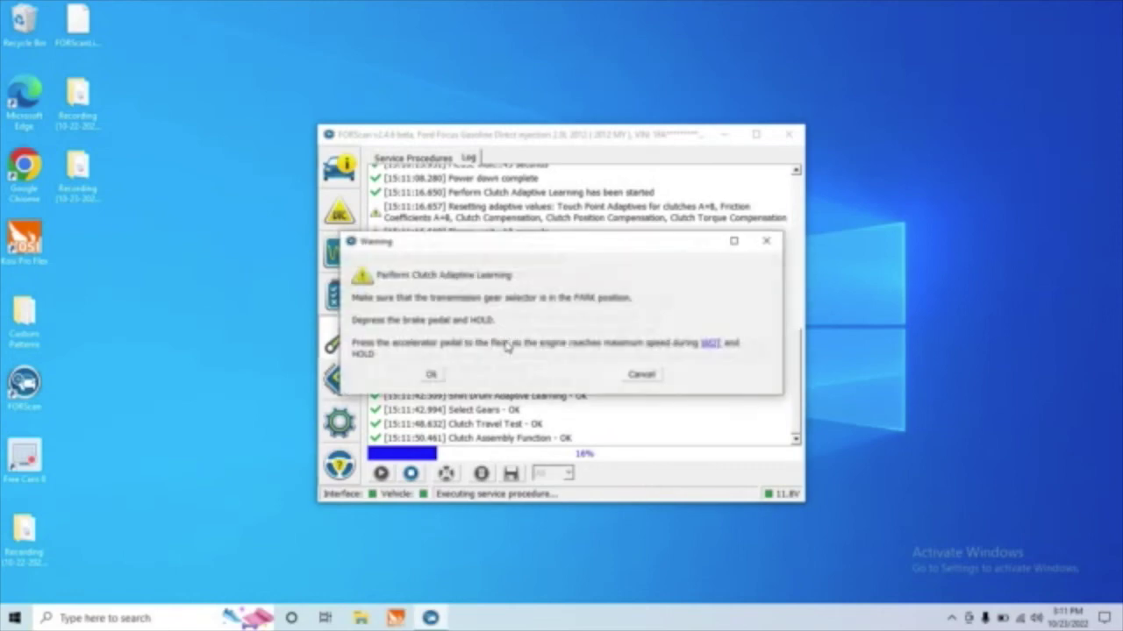
pyautogui.click(433, 375)
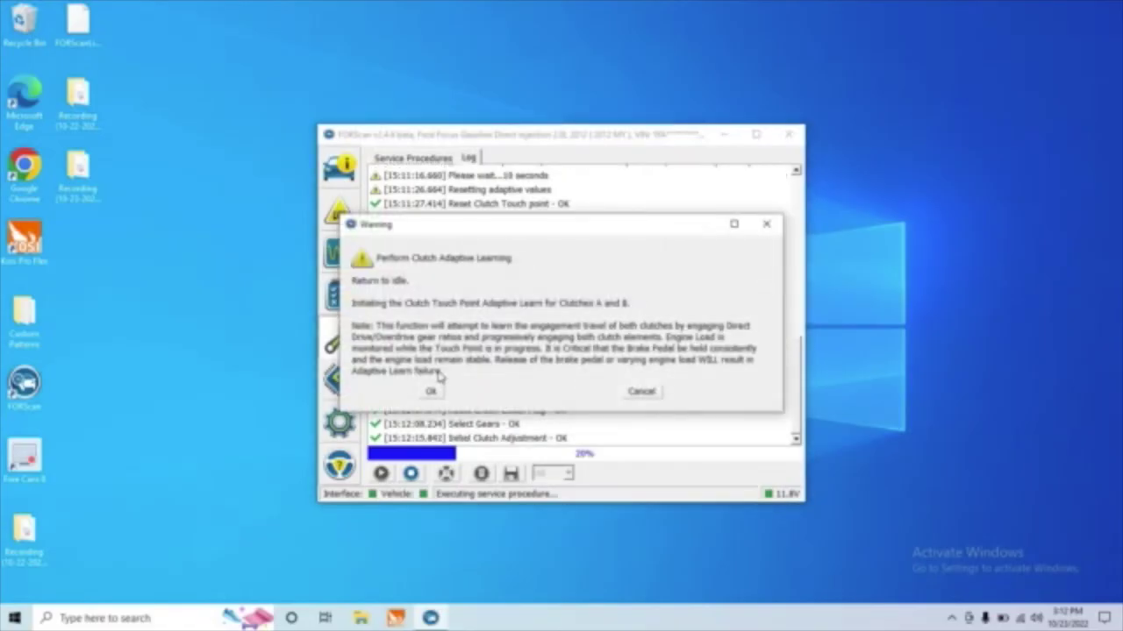
pyautogui.click(430, 393)
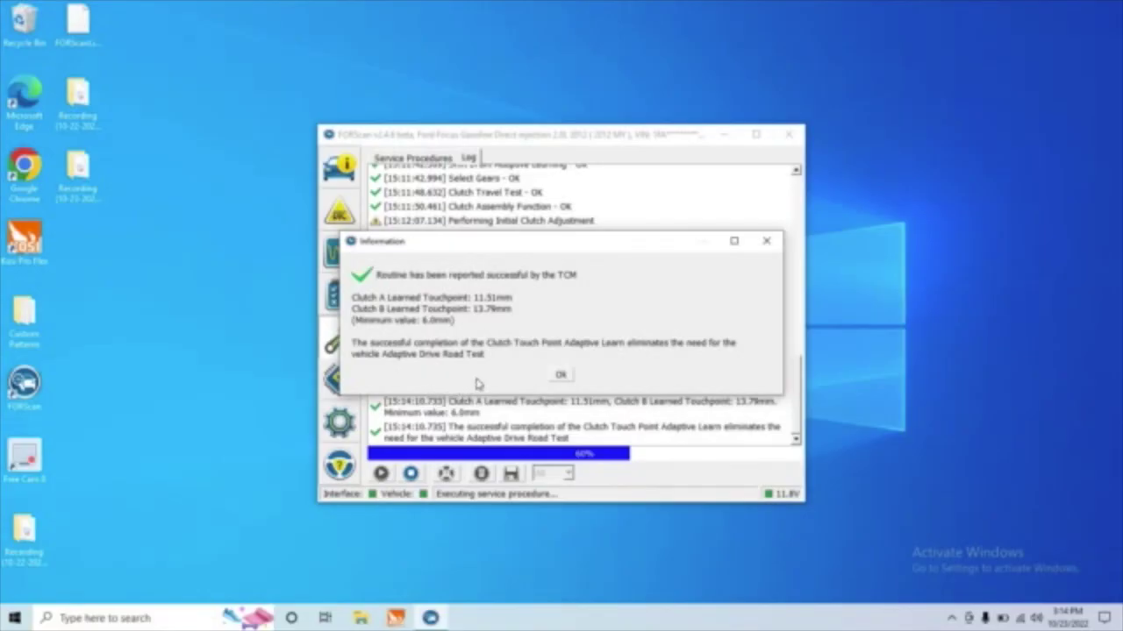
# - Acknowledge the learned clutch touchpoint results and complete the TCM power-down by confirming the ignition-off and ignition-on prompts
pyautogui.click(559, 377)
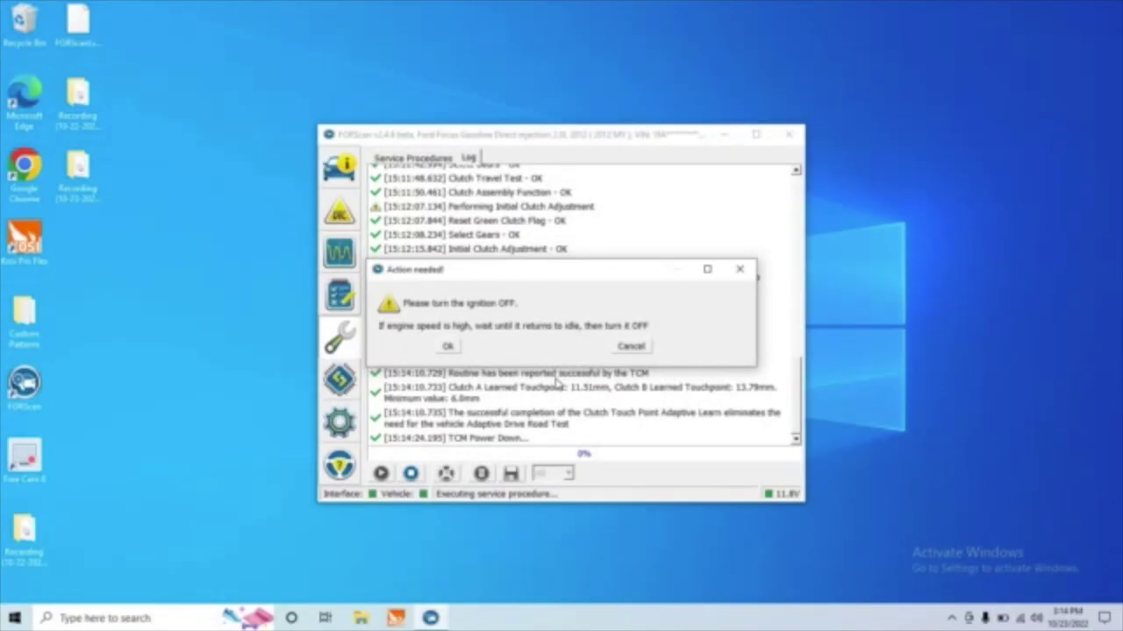
pyautogui.click(447, 347)
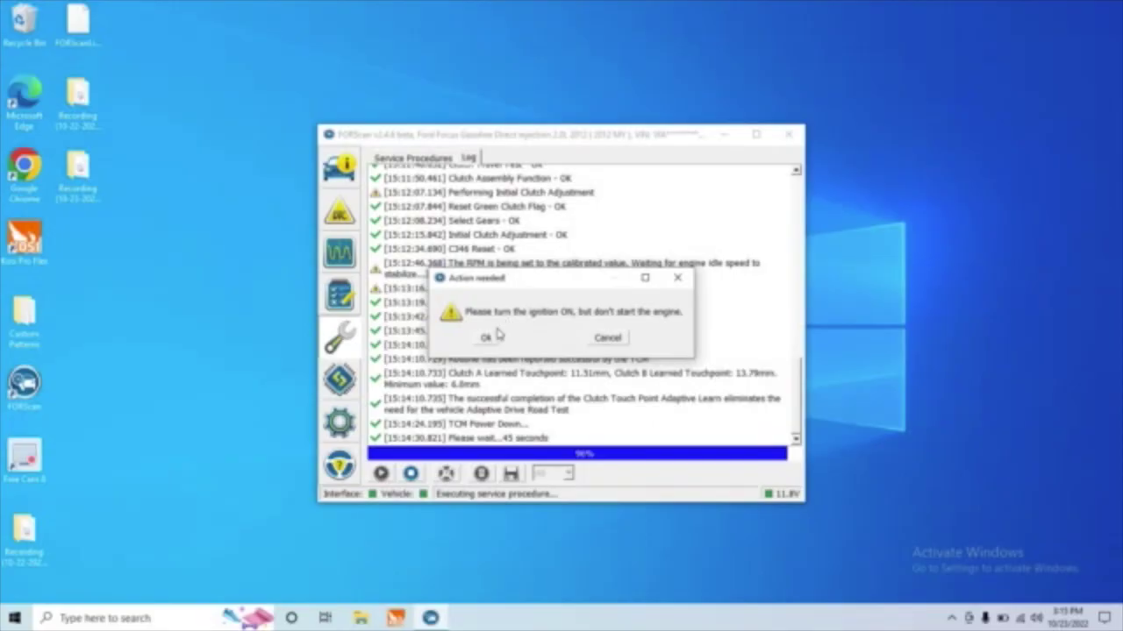
pyautogui.click(486, 337)
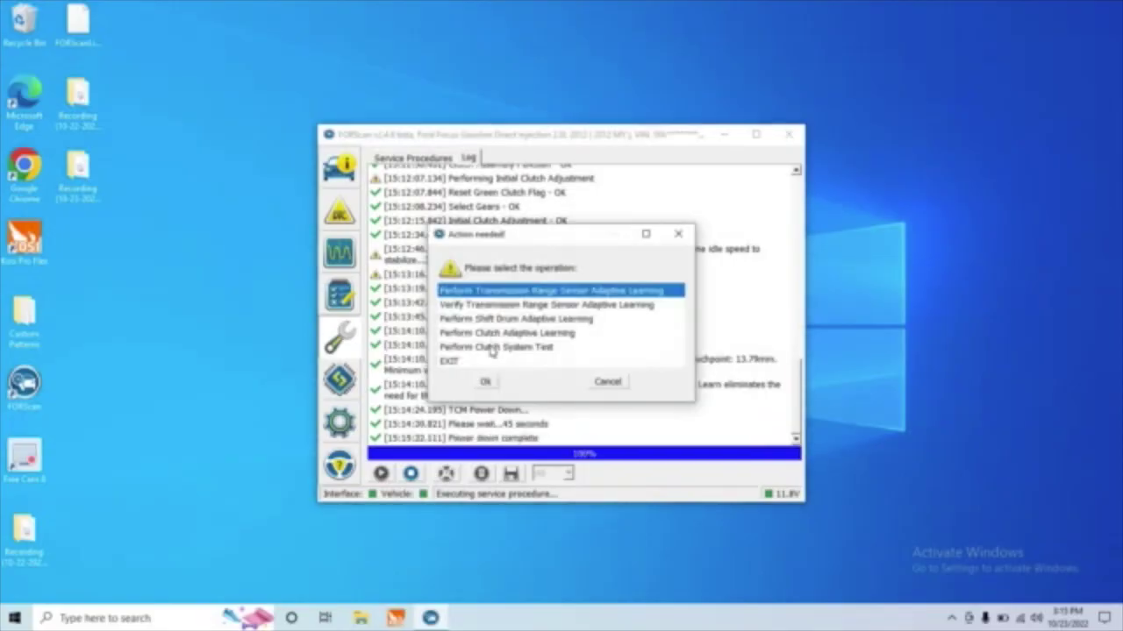
# - Perform Clutch System Test with the selector in Park, confirm the ignition-off and ignition-on prompts, and exit the service procedure
pyautogui.click(493, 348)
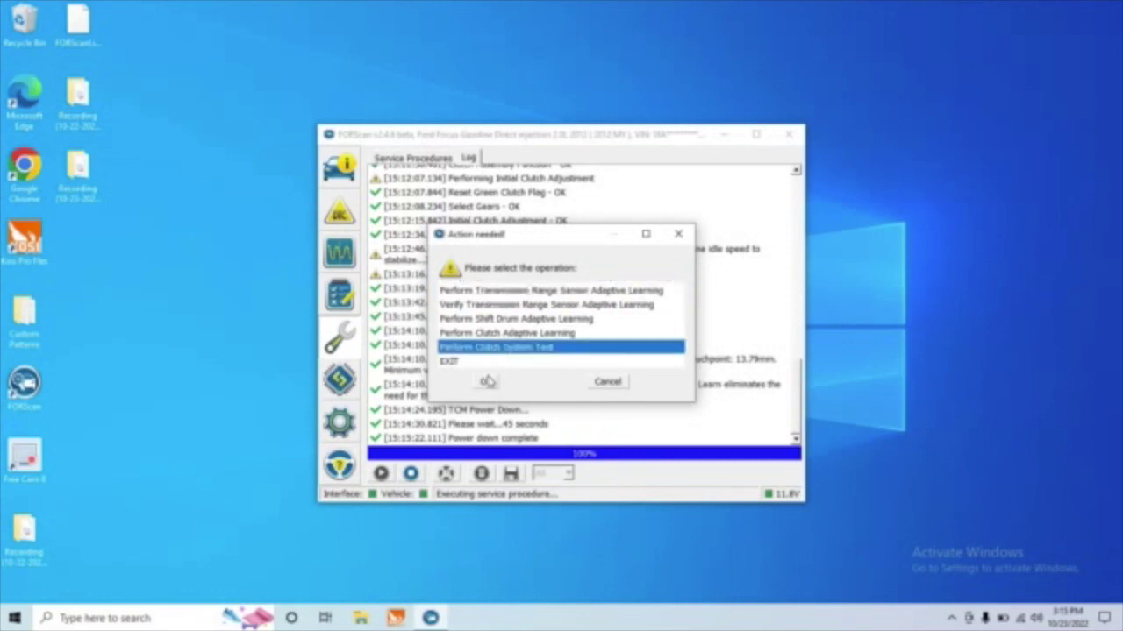
pyautogui.click(485, 381)
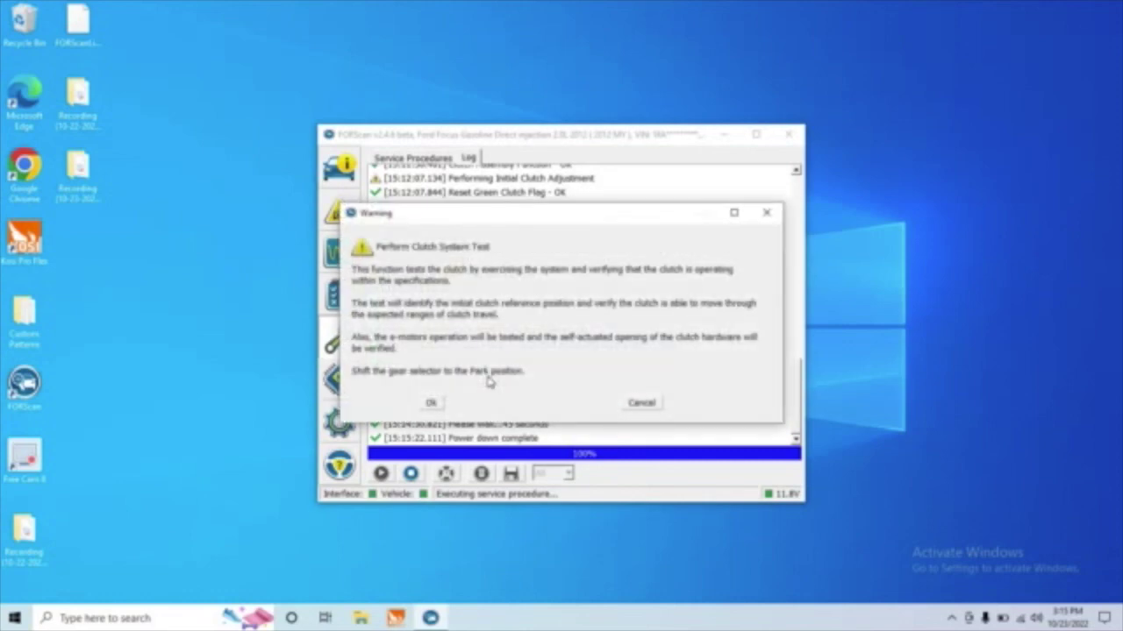
pyautogui.click(432, 404)
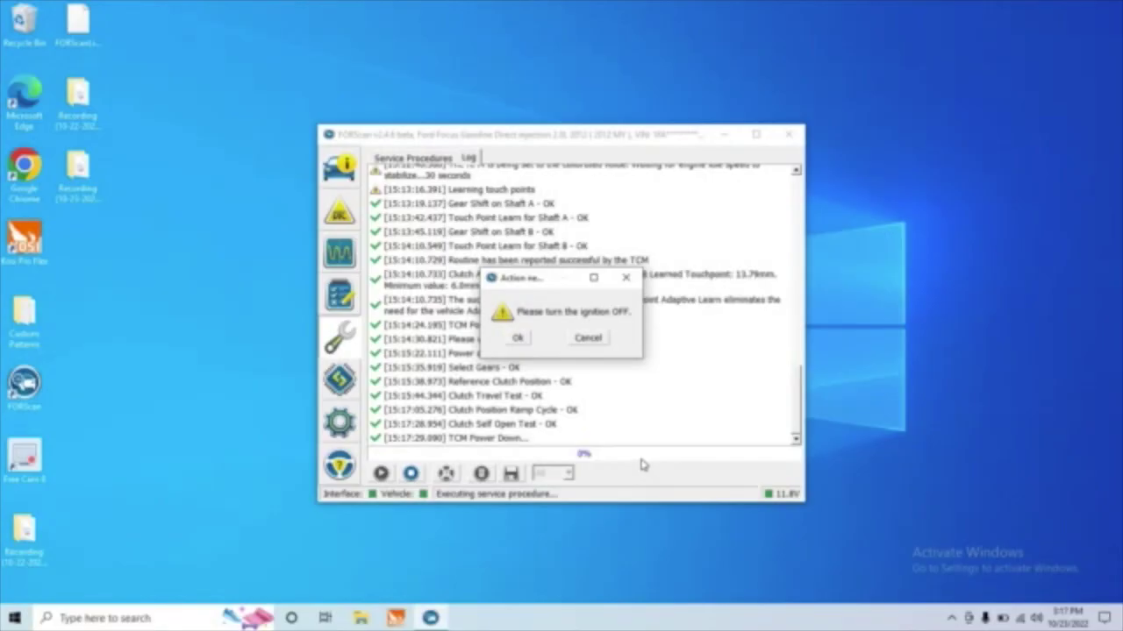
pyautogui.click(526, 341)
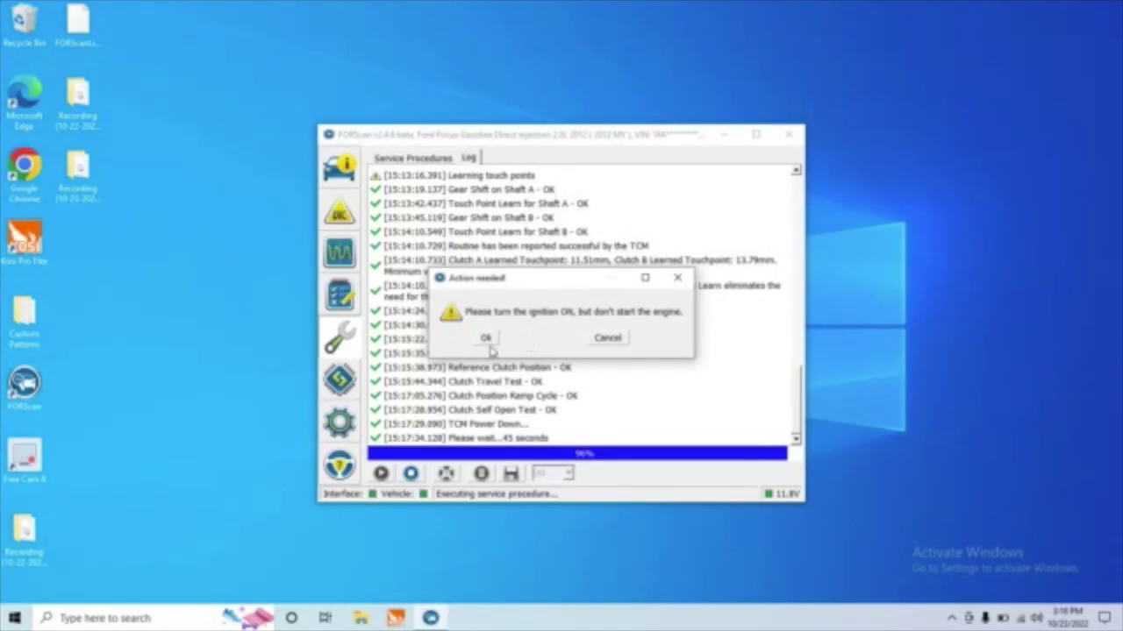
pyautogui.click(486, 339)
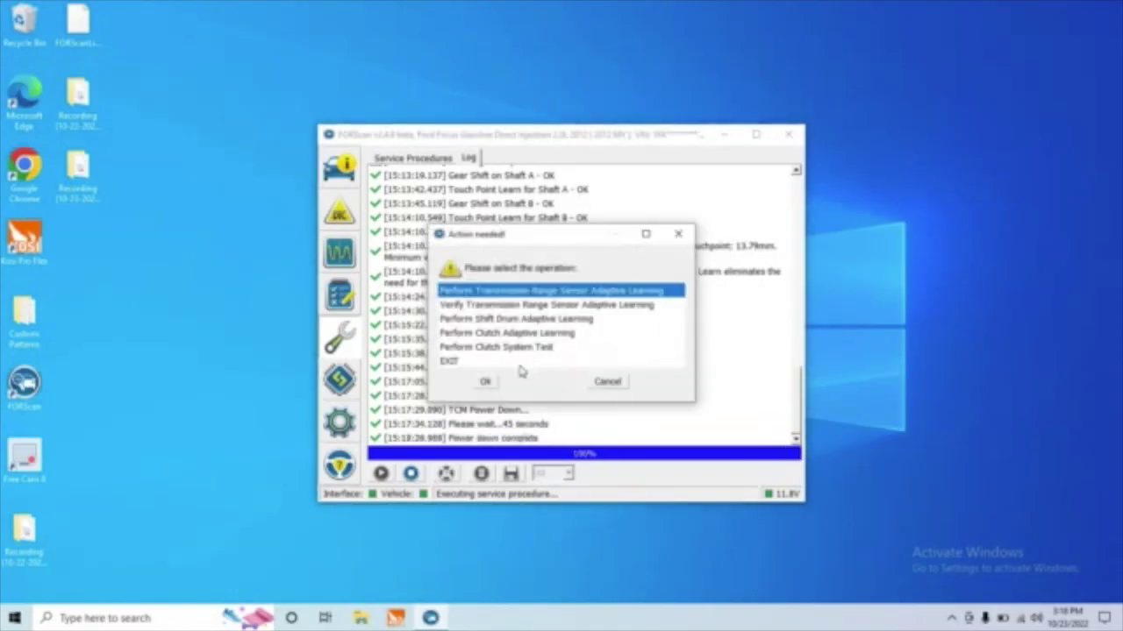
pyautogui.click(465, 362)
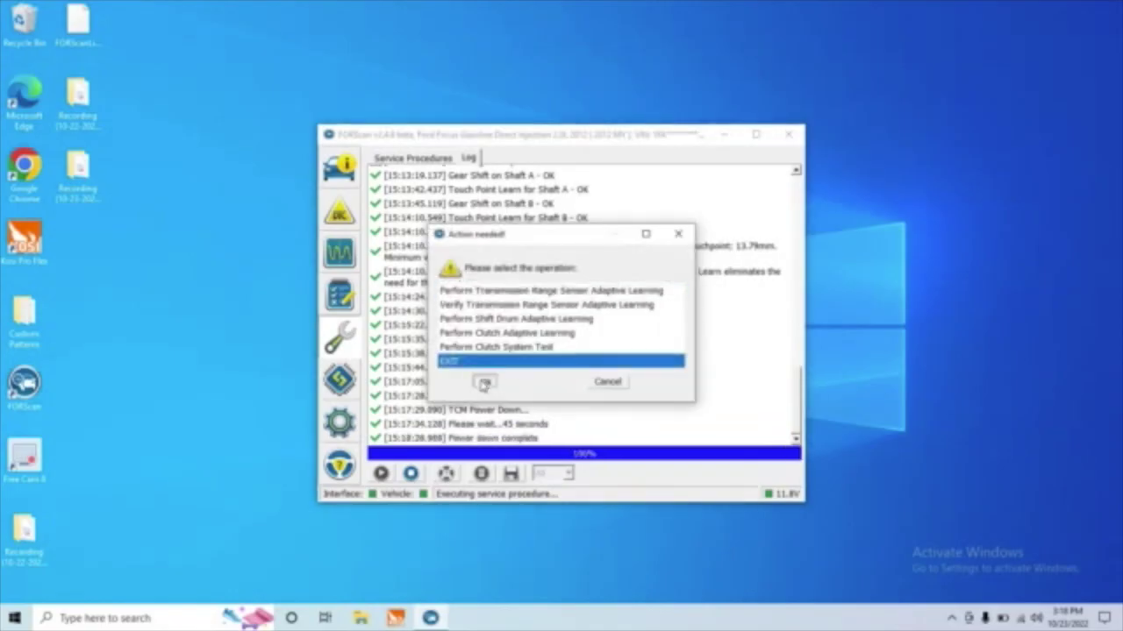
pyautogui.click(484, 382)
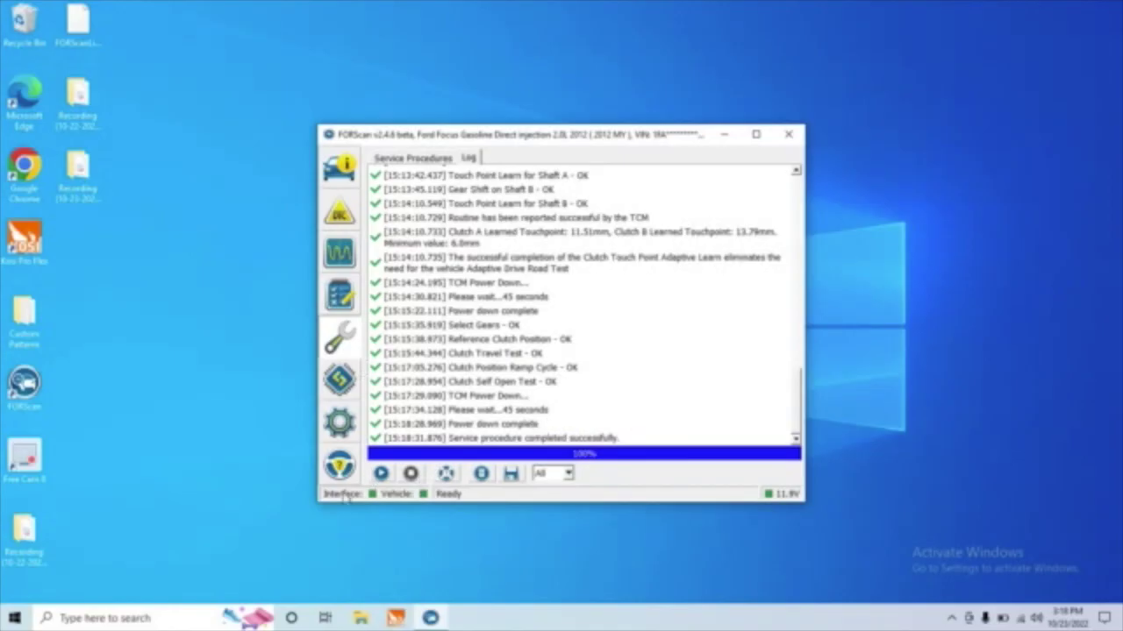
# - Review the vehicle configuration information and clear the diagnostic trouble code list for all modules
pyautogui.click(342, 386)
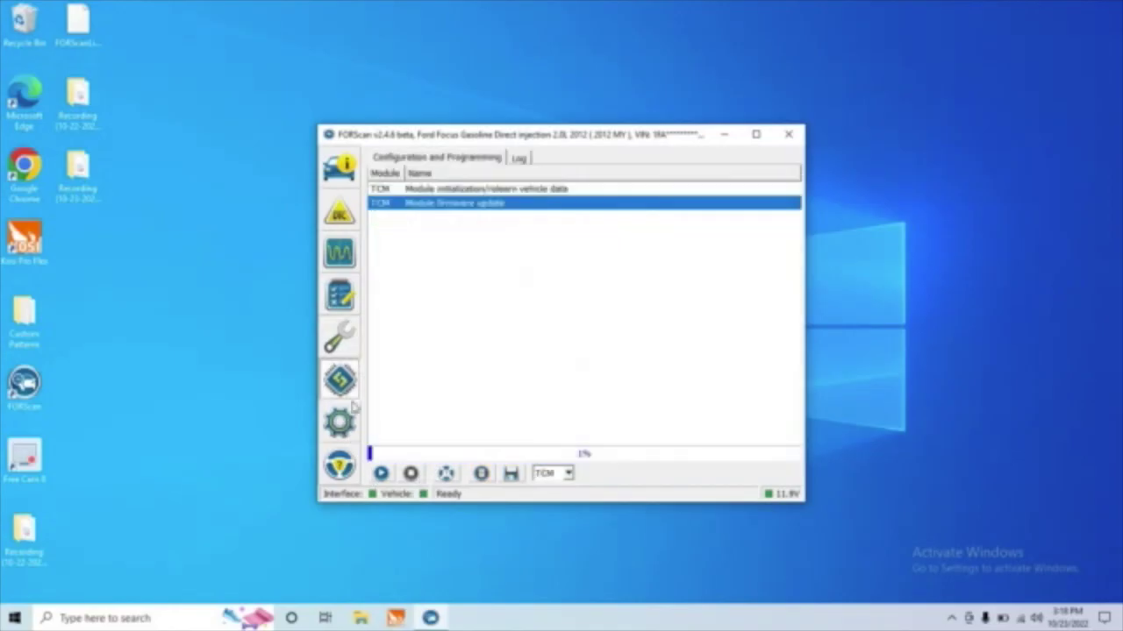
pyautogui.click(343, 176)
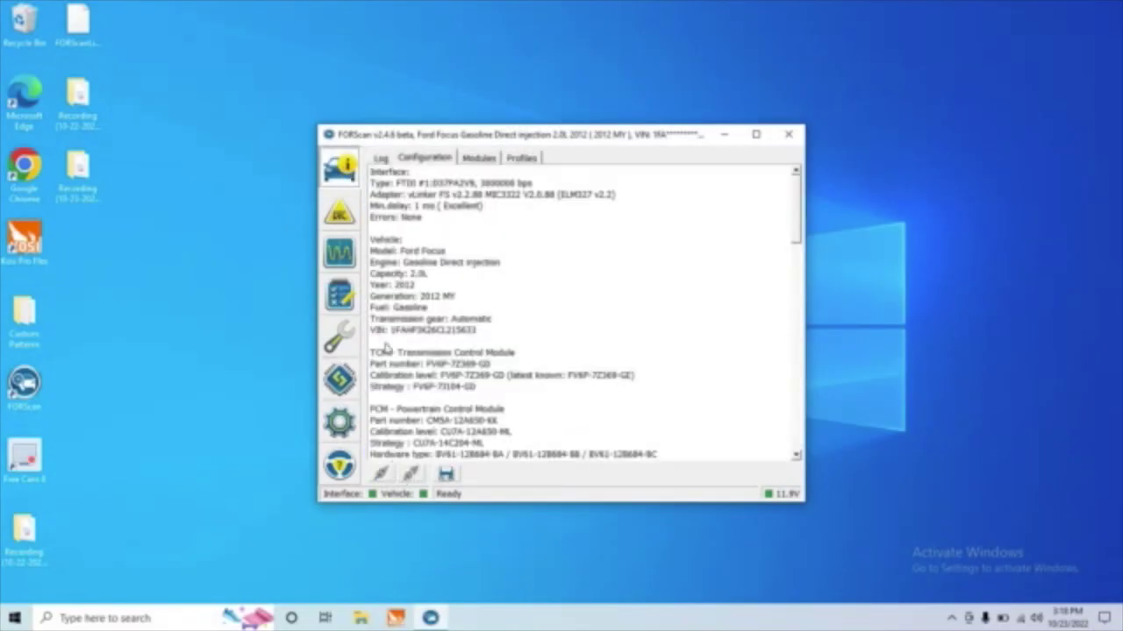
pyautogui.click(340, 214)
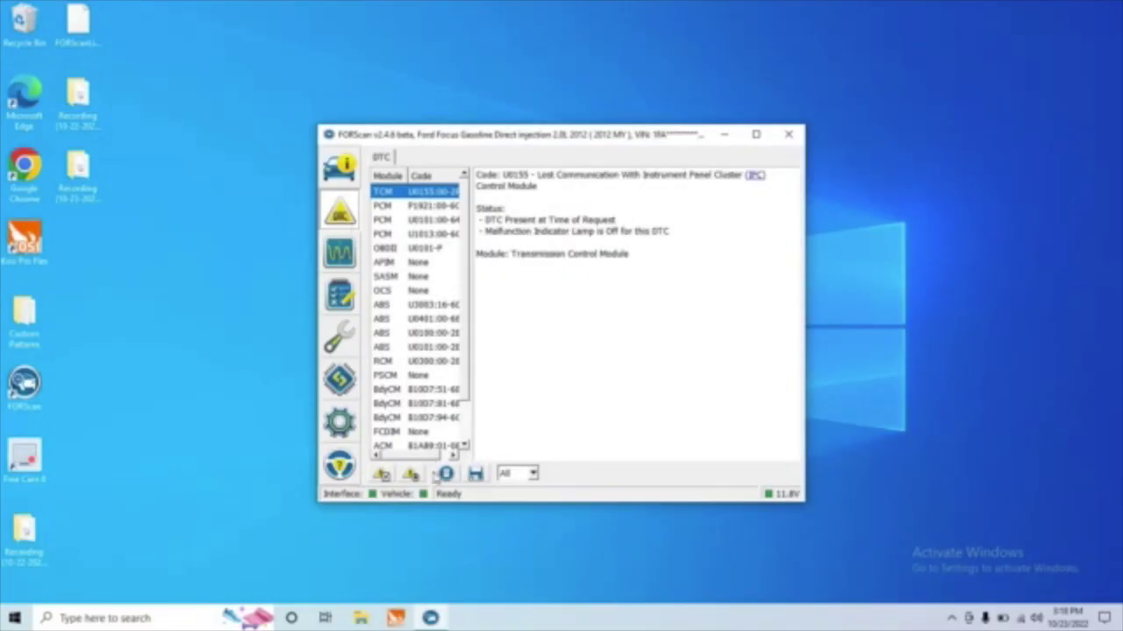
pyautogui.click(446, 474)
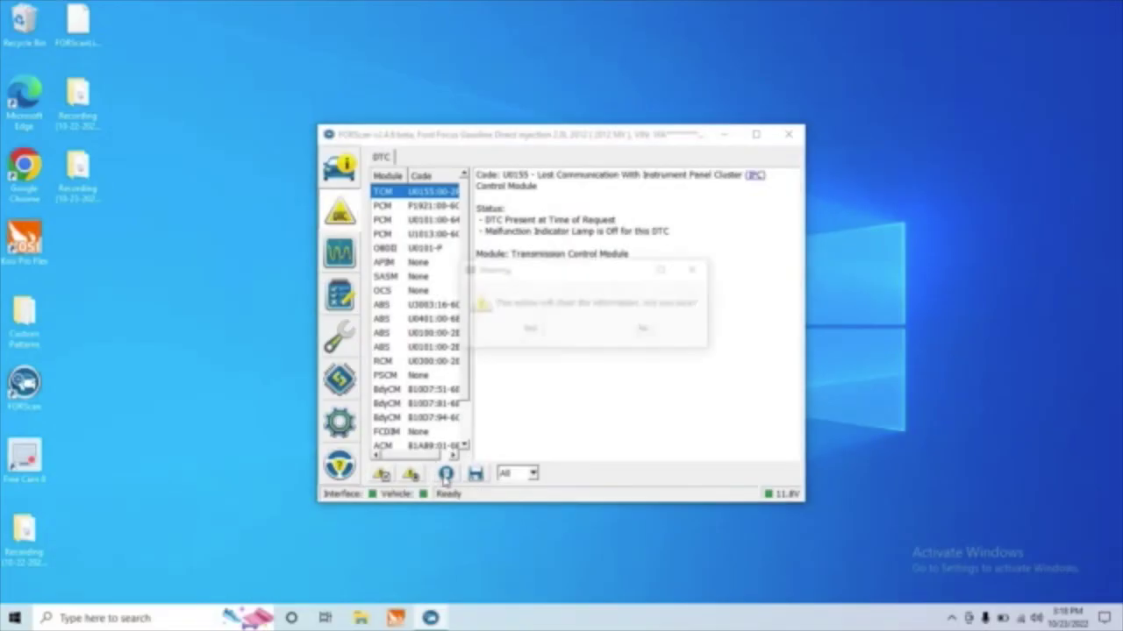
pyautogui.click(529, 330)
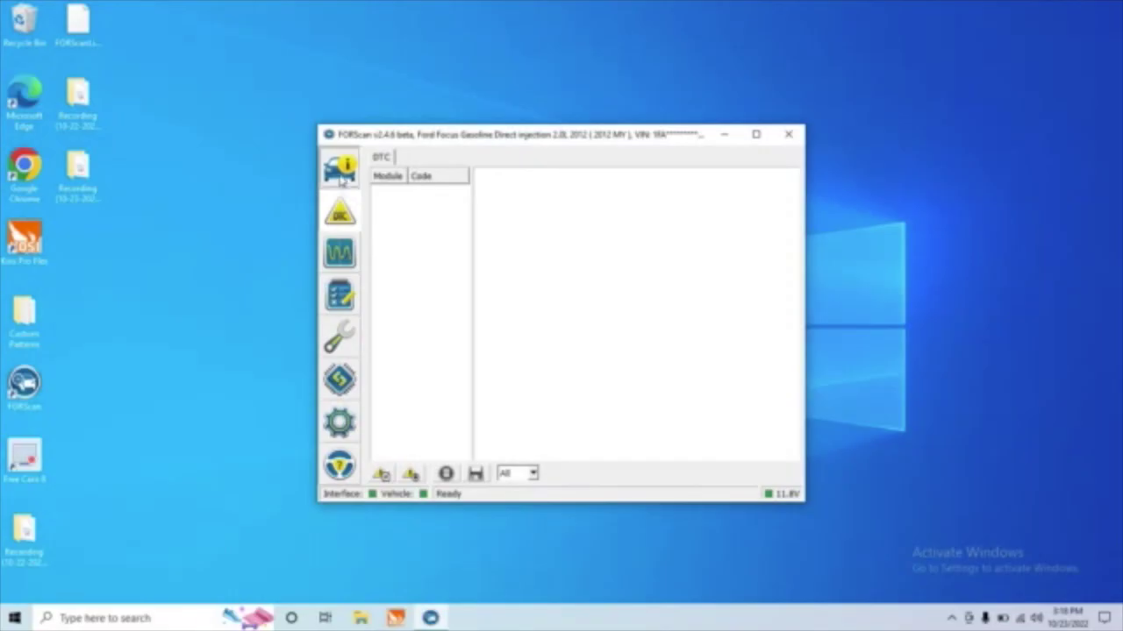
# - Return to the vehicle information and disconnect from the vehicle
pyautogui.click(341, 171)
pyautogui.click(410, 475)
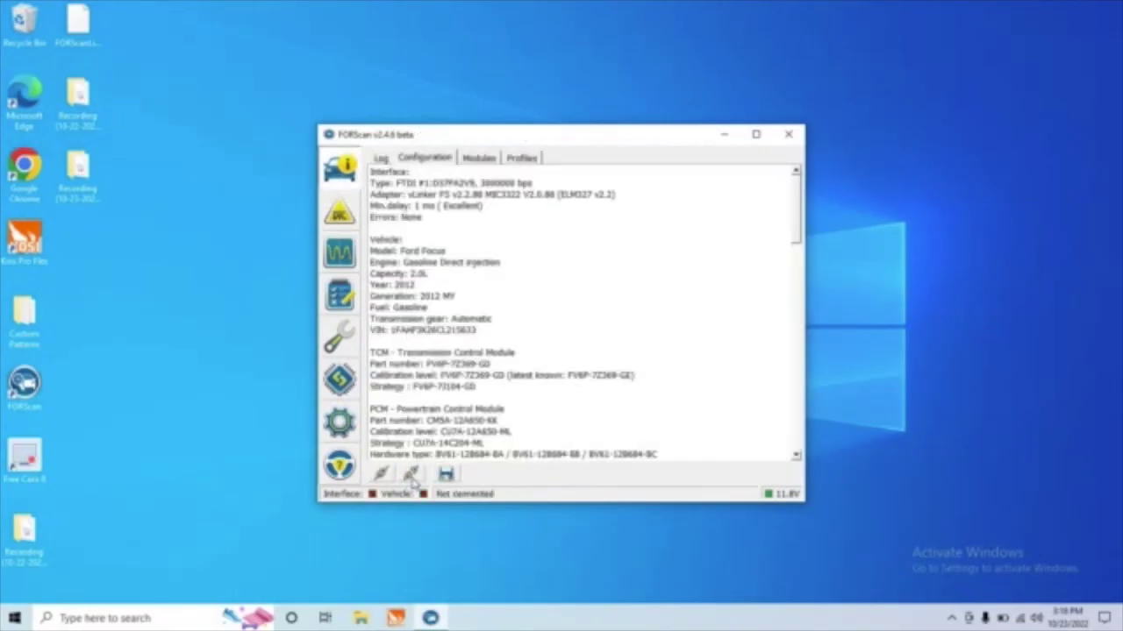